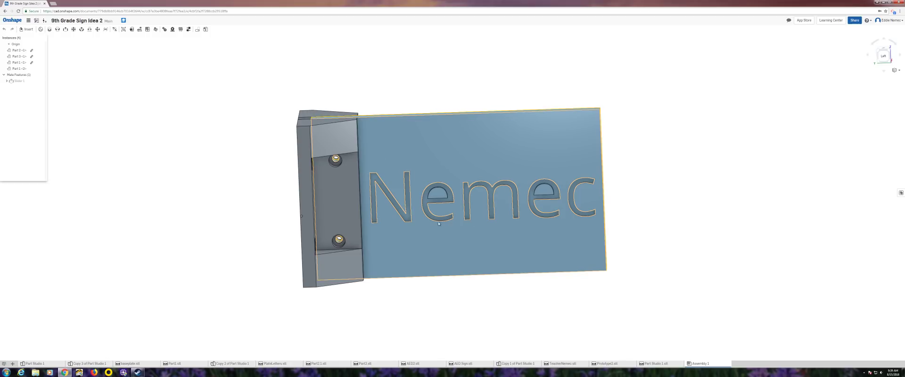
- Orbit the Nemec sign assembly to inspect its back, bracket and mounting holes, then return to Documents
right_drag(438, 223, 740, 207)
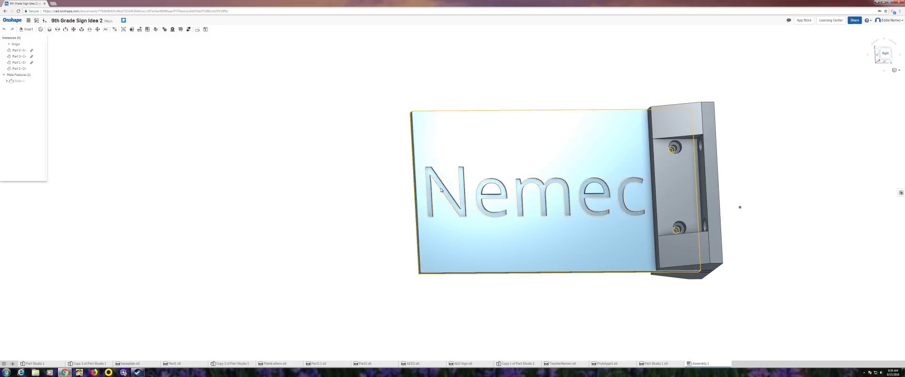
right_drag(506, 212, 466, 187)
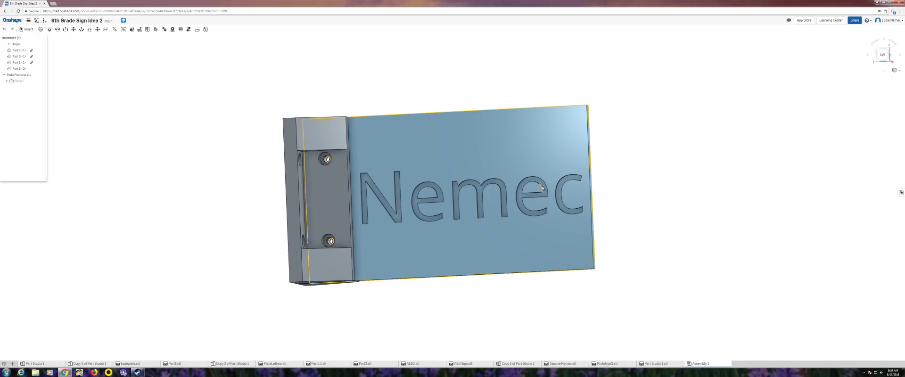
right_drag(562, 178, 549, 158)
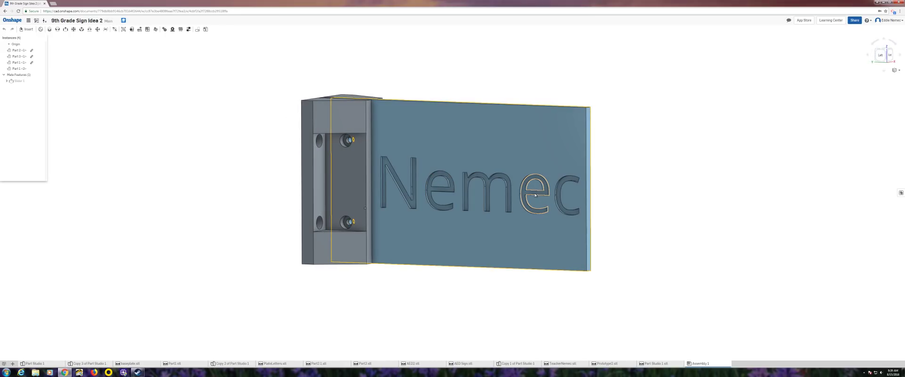
right_drag(546, 194, 806, 232)
click(12, 20)
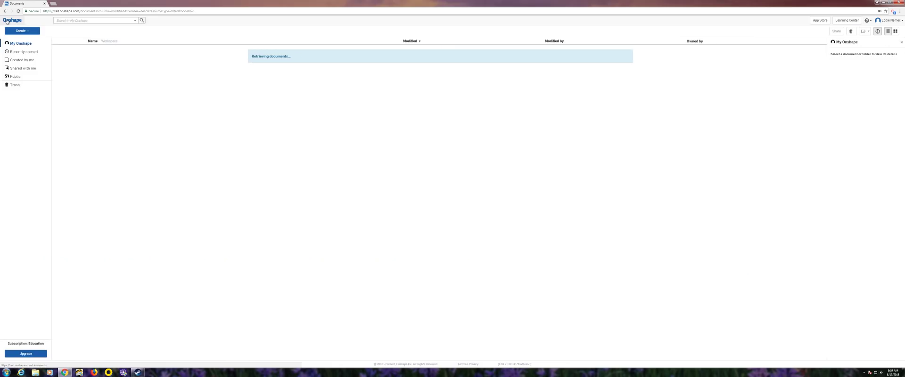
- Create a new document named 'TeacherSignName'
click(28, 31)
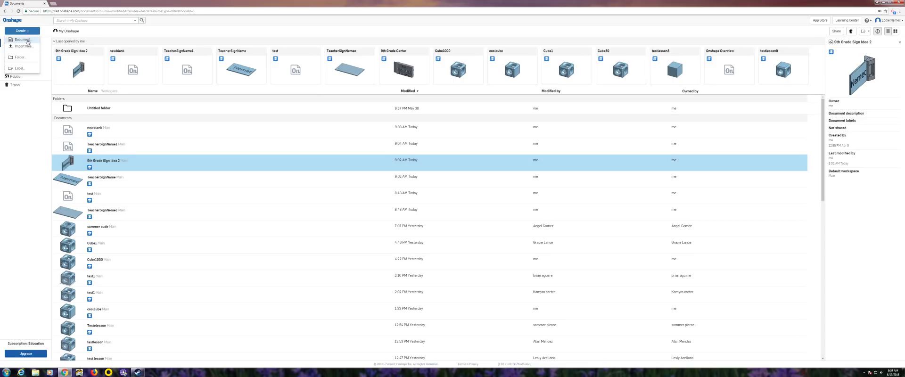
click(24, 40)
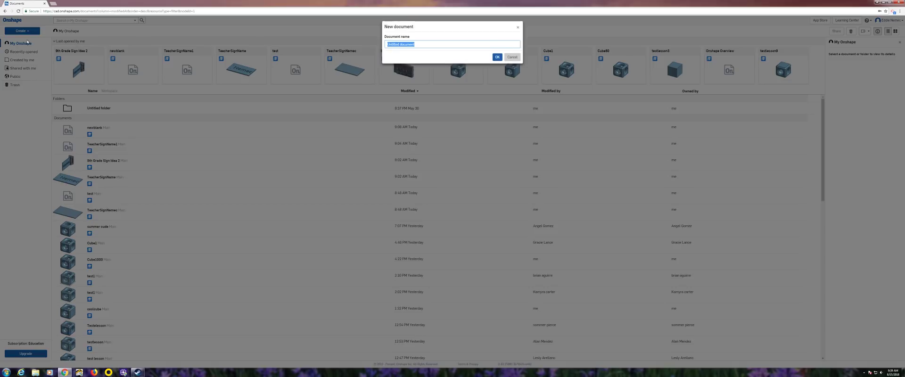
text(TeacherSignName)
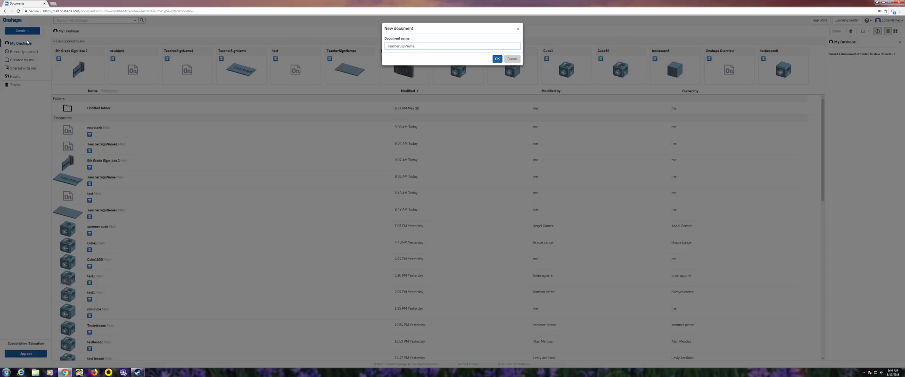
click(497, 58)
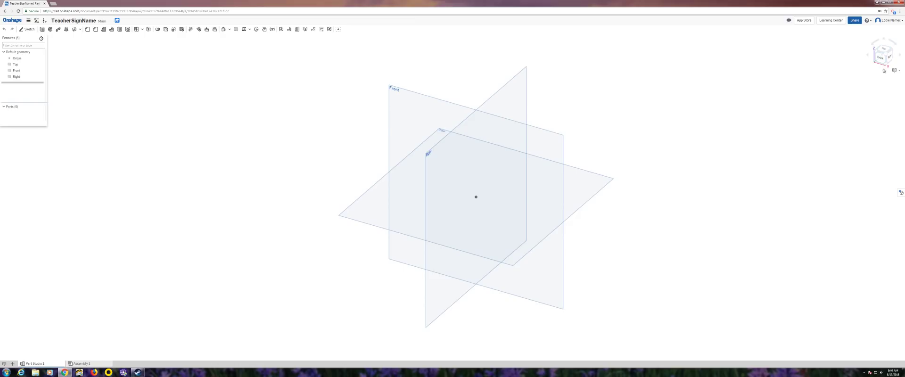
- Hide the Front and Right planes, leaving the Top plane viewed flat from above
click(884, 50)
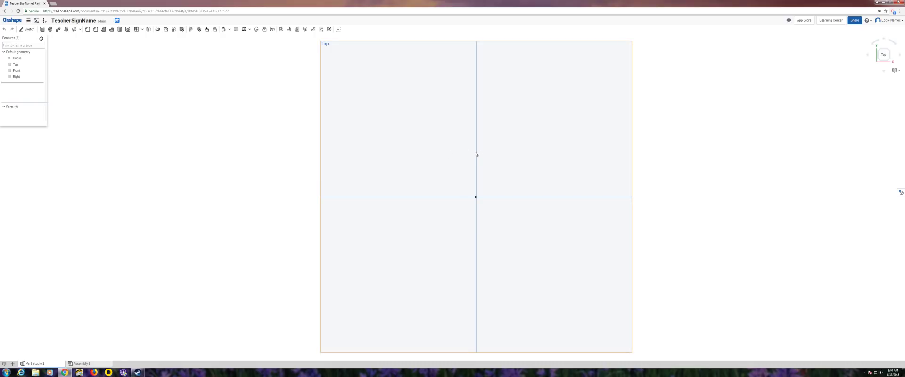
click(41, 71)
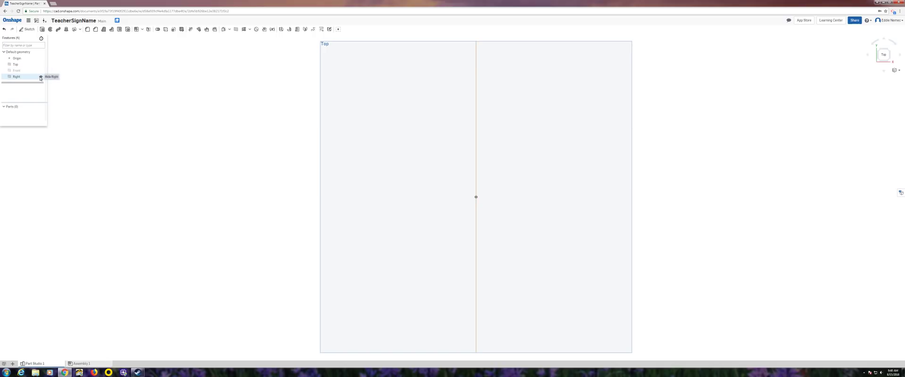
click(41, 77)
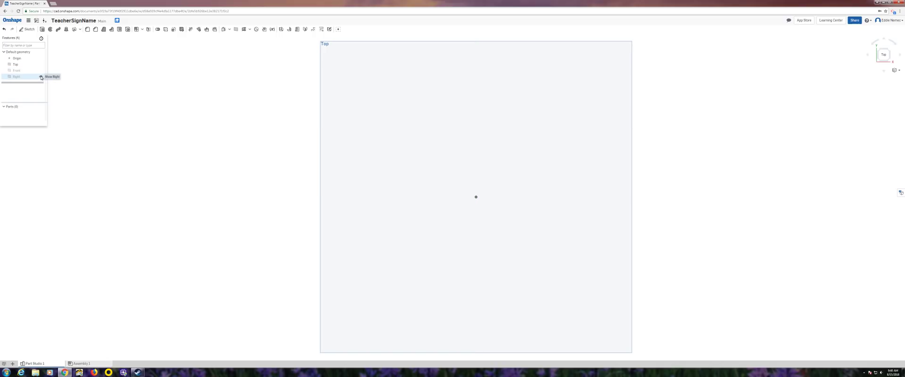
right_drag(380, 141, 398, 95)
click(885, 51)
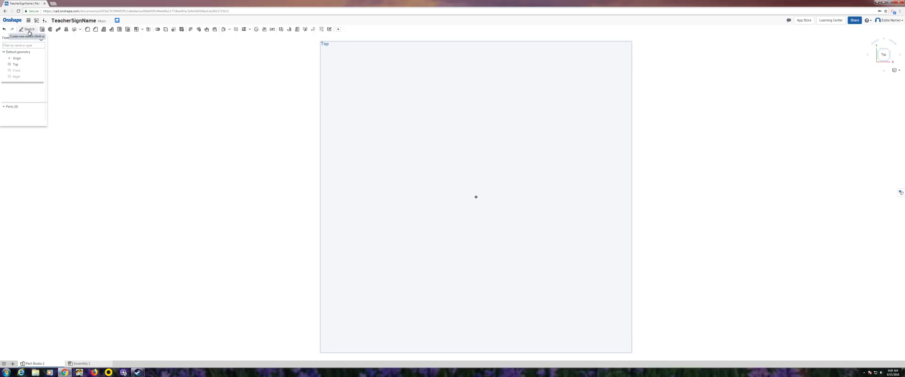
- Start Sketch 1 on the Top plane and draw a centre-point square centred on the origin
click(28, 30)
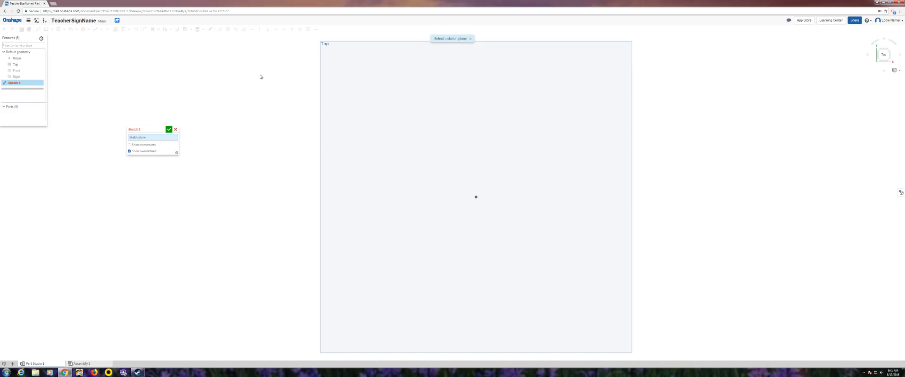
click(379, 116)
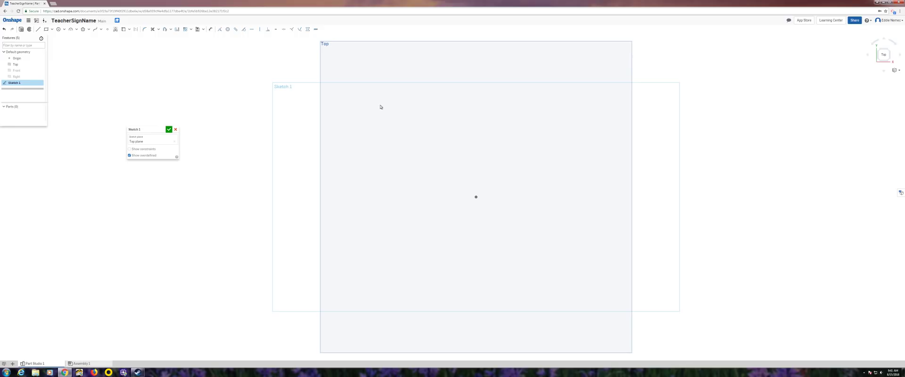
click(52, 30)
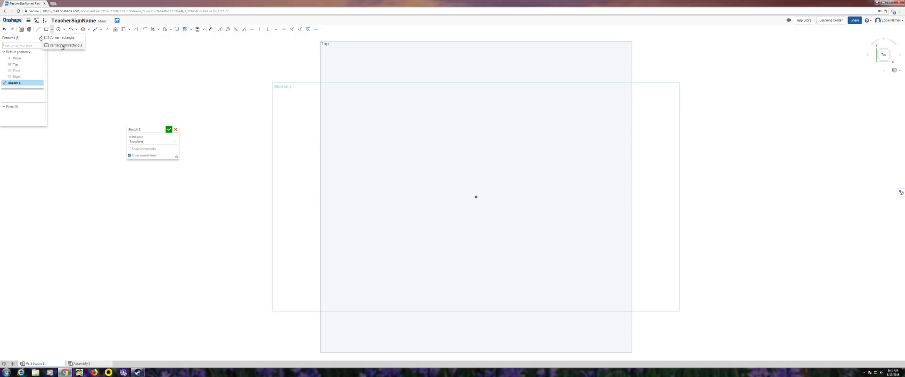
click(65, 46)
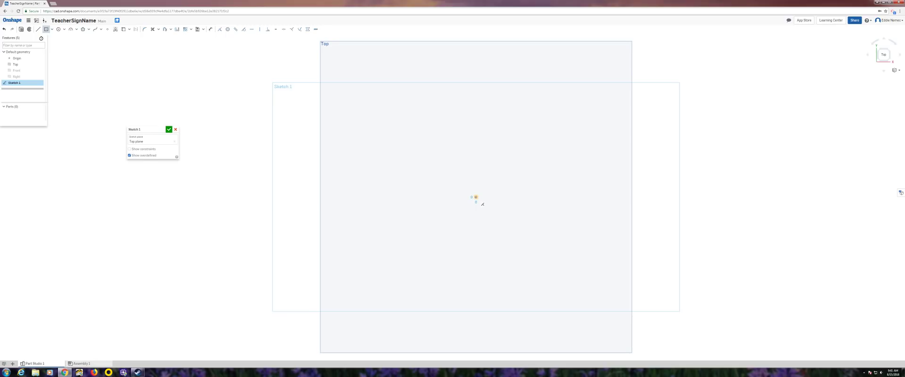
click(475, 197)
click(529, 249)
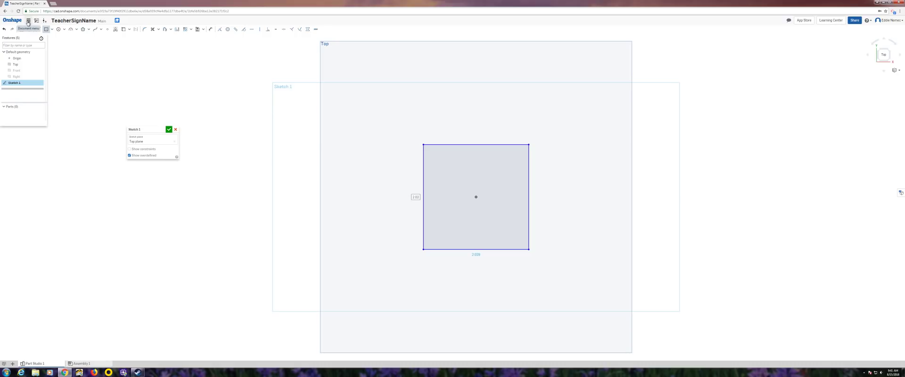
- Change the workspace's default length unit from Inch to Millimeter
click(28, 22)
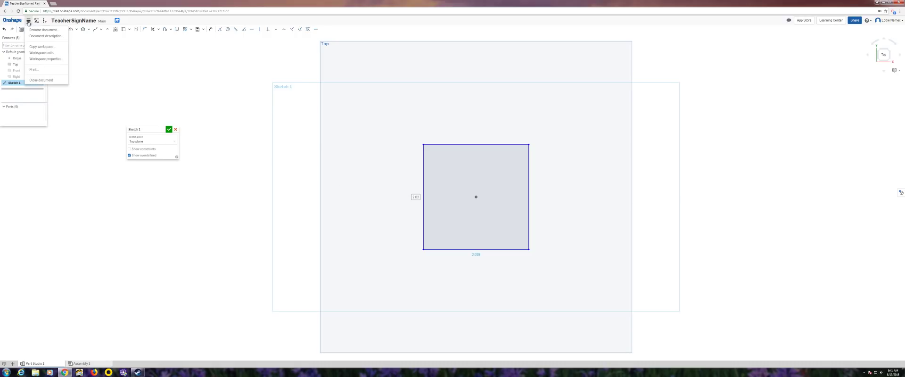
click(45, 53)
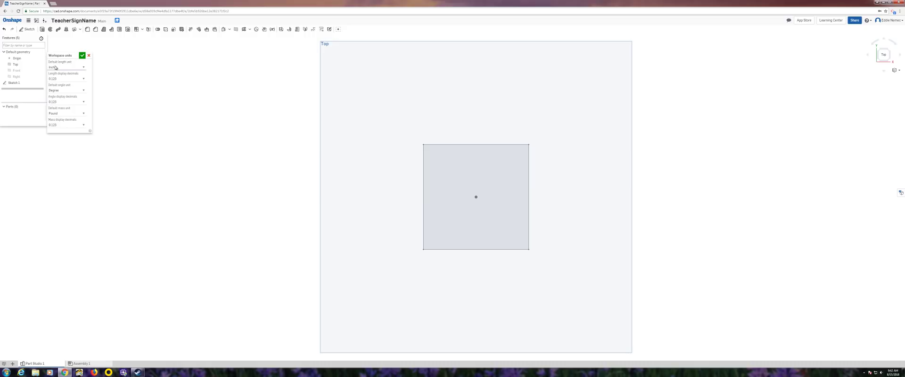
click(69, 68)
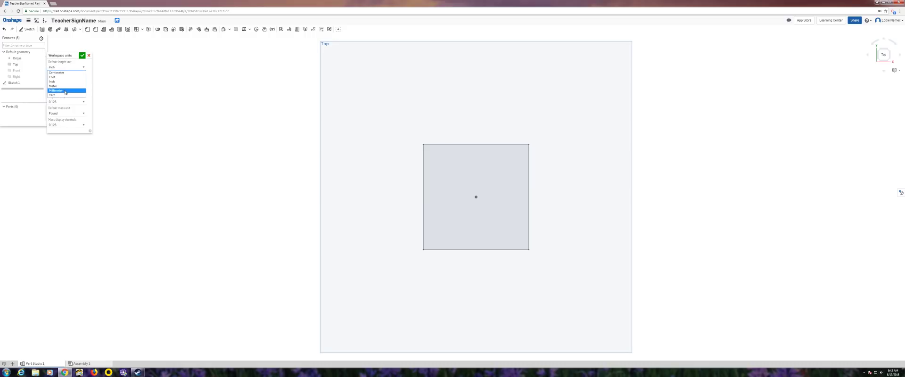
click(65, 91)
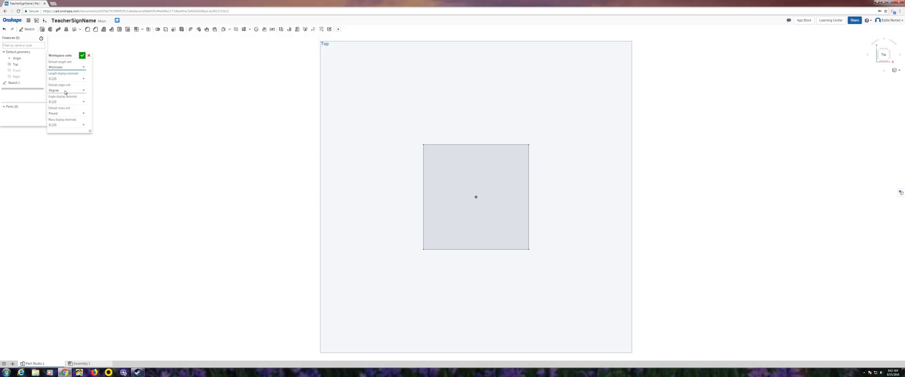
click(83, 56)
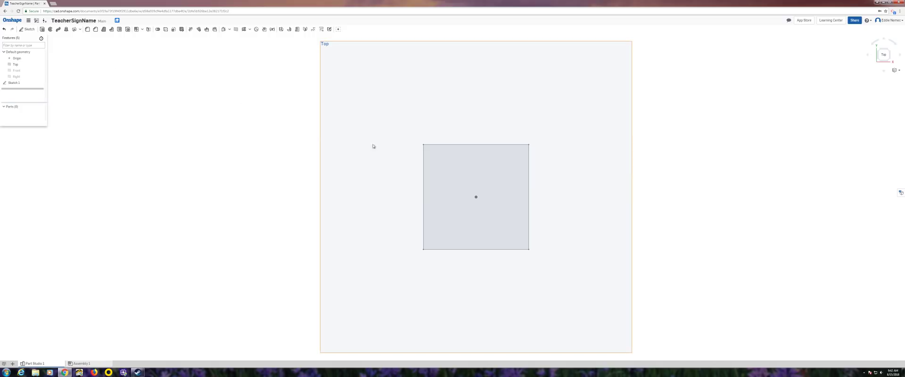
- Reopen Sketch 1 and dimension the rectangle 125 mm tall and 220 mm wide
right_click(440, 159)
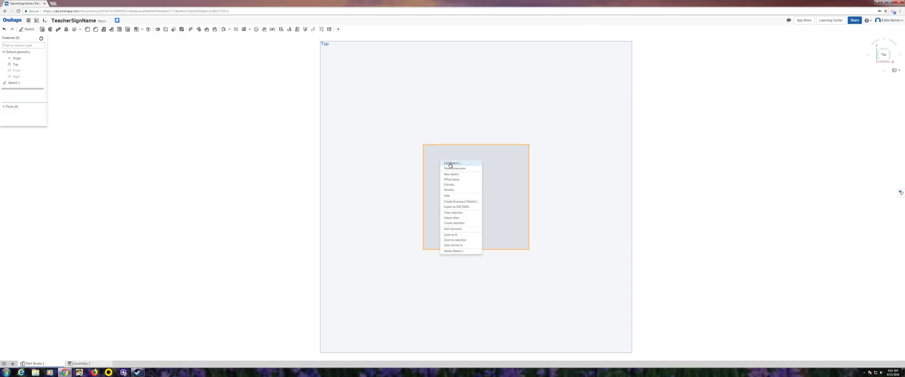
click(450, 163)
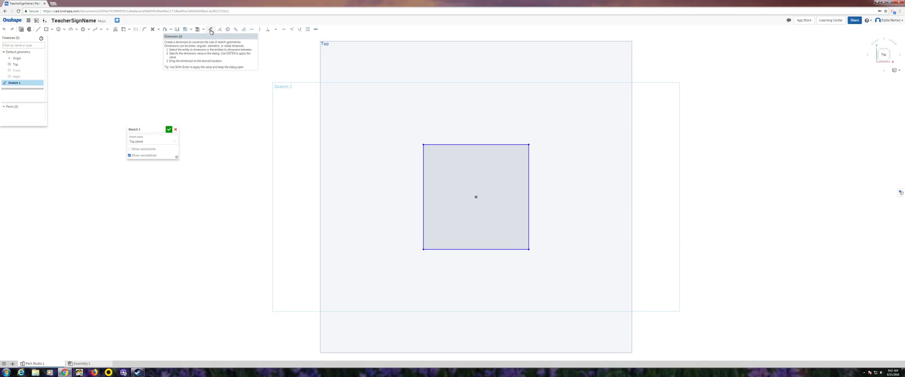
click(211, 29)
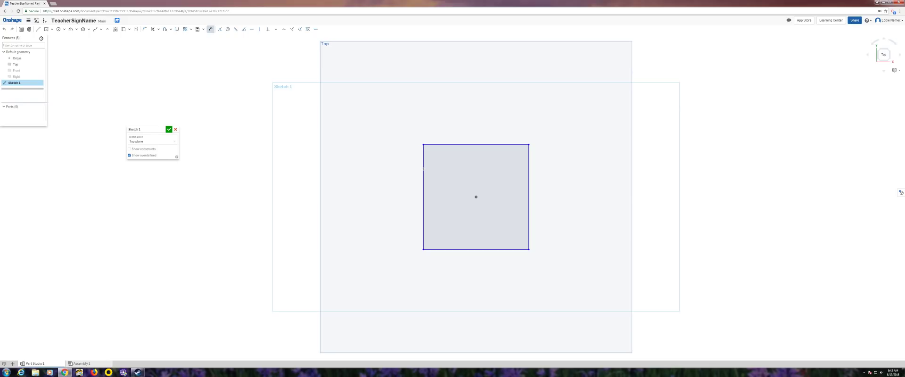
click(423, 168)
click(388, 175)
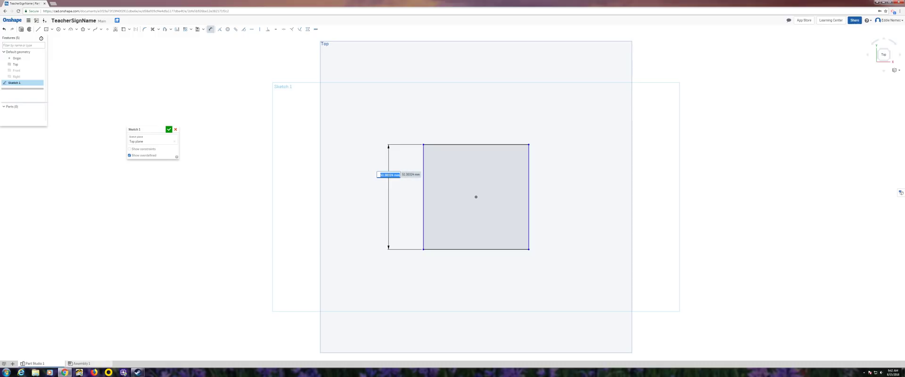
text(125)
key(Return)
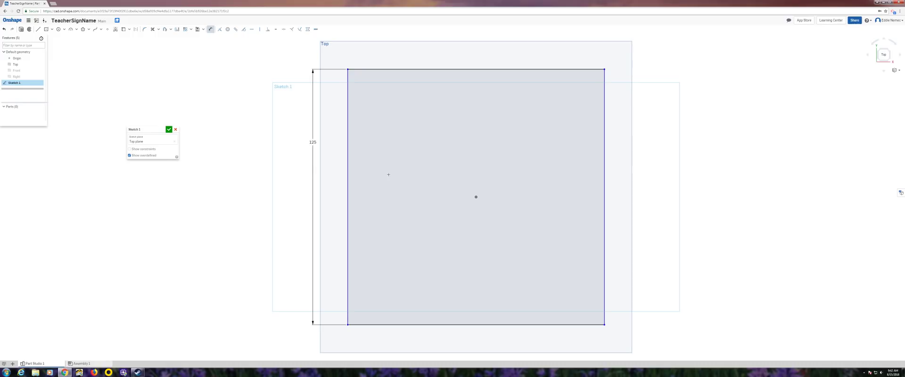
click(398, 69)
click(410, 54)
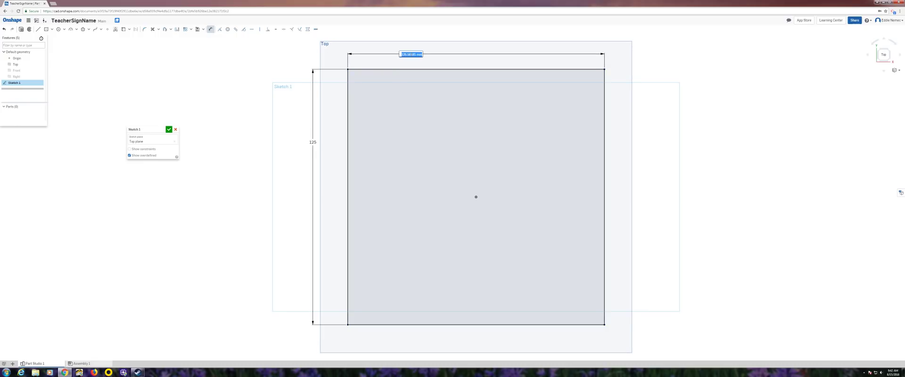
text(220)
key(Return)
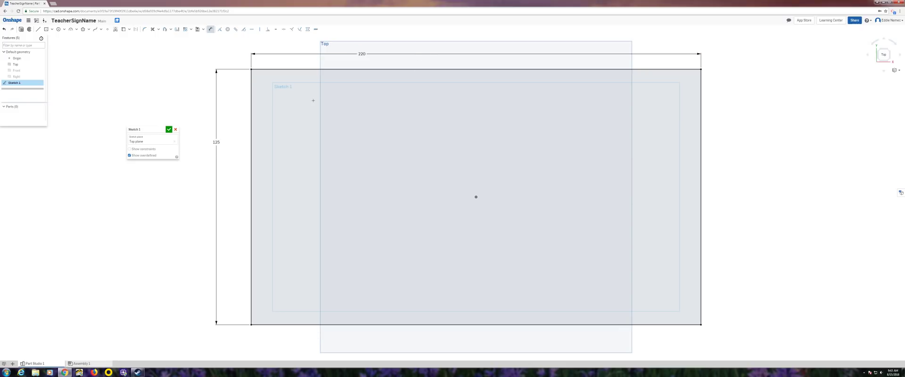
- Extrude the 220 × 125 rectangle 7 mm deep into a solid plate, Part 1
click(22, 30)
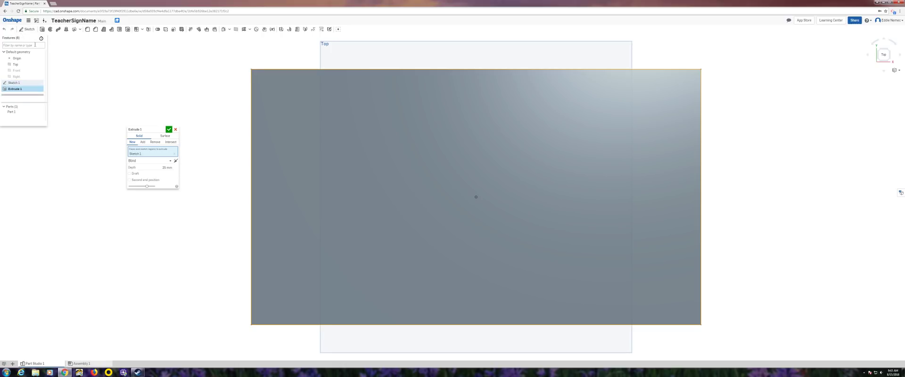
right_drag(198, 107, 238, 111)
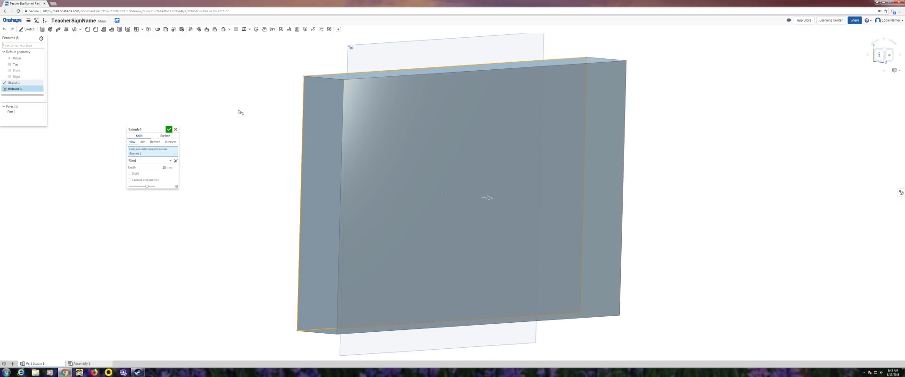
click(164, 167)
text(7)
key(Return)
click(170, 131)
mouse_move(295, 183)
right_down()
mouse_move(312, 170)
mouse_move(287, 174)
right_up()
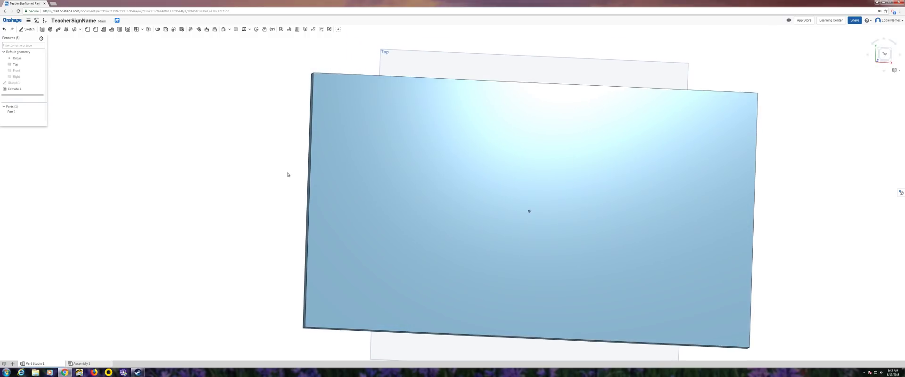
click(883, 53)
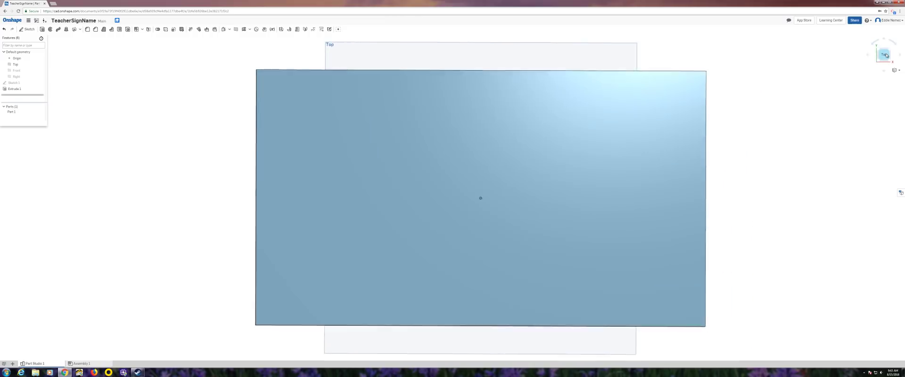
- Start Sketch 2 on the plate's face and project the plate's top edge into it
click(26, 29)
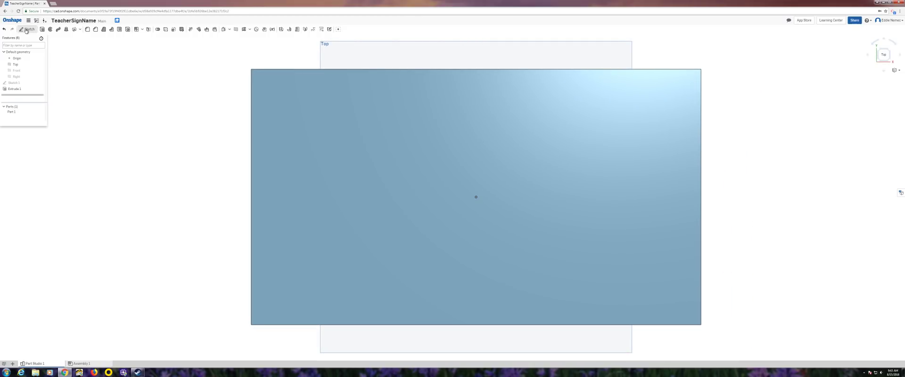
click(341, 120)
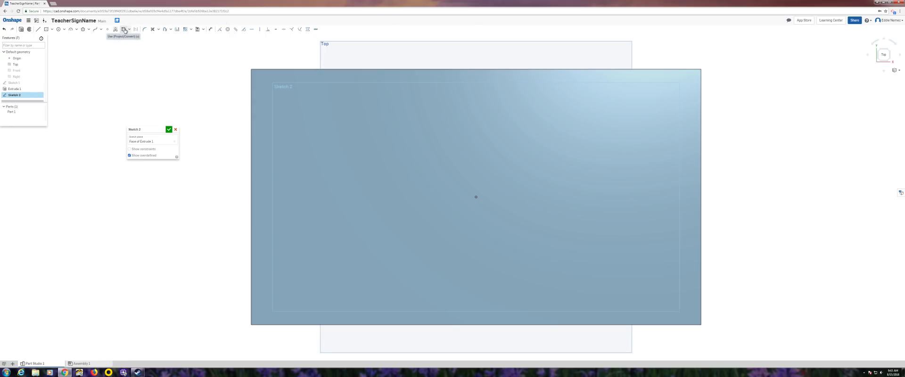
click(127, 30)
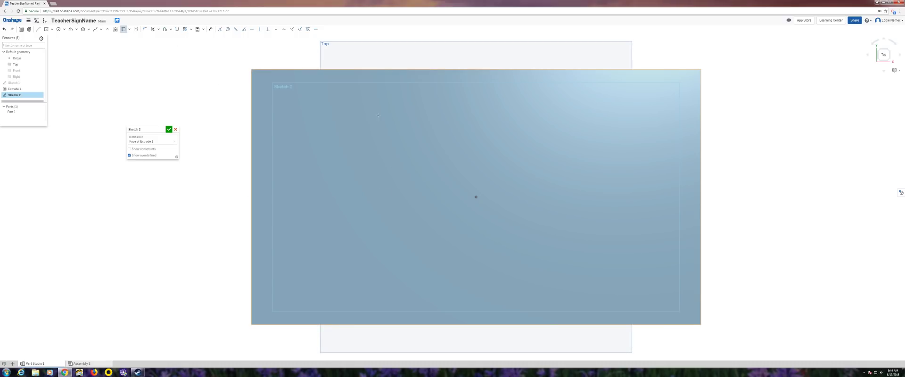
click(379, 70)
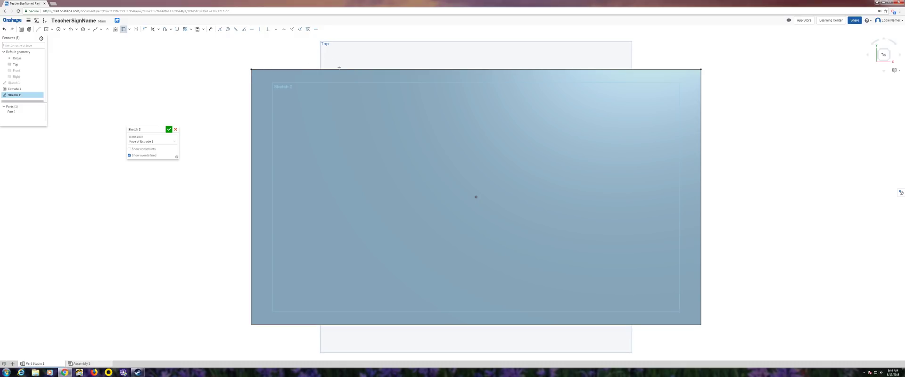
- Project the plate's bottom edge and outline, then draw a 17.5 line along the bottom edge
click(369, 324)
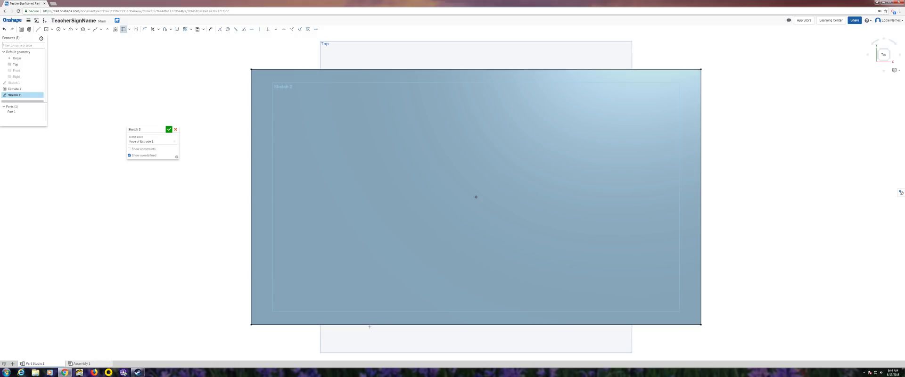
click(347, 278)
click(38, 29)
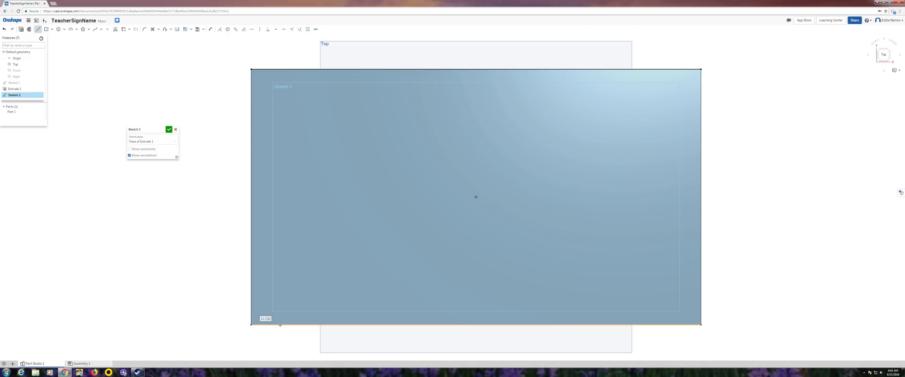
text(17.5)
key(Return)
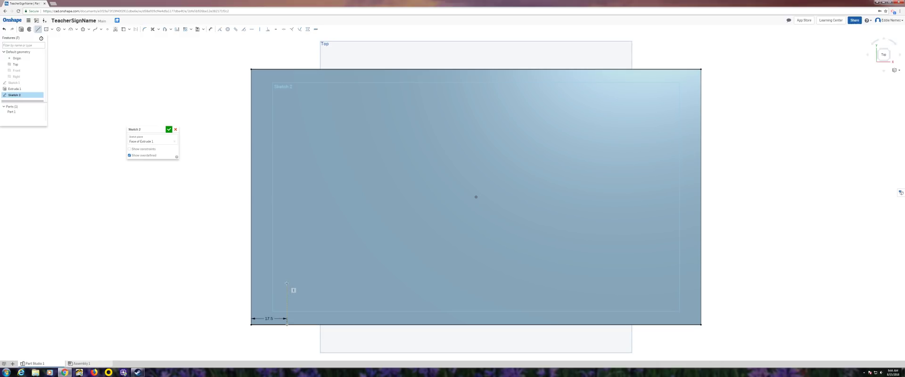
- Draw a 31.25 vertical line rising from the bottom edge, 17.5 in from the left
click(293, 325)
click(287, 324)
text(3)
key(Return)
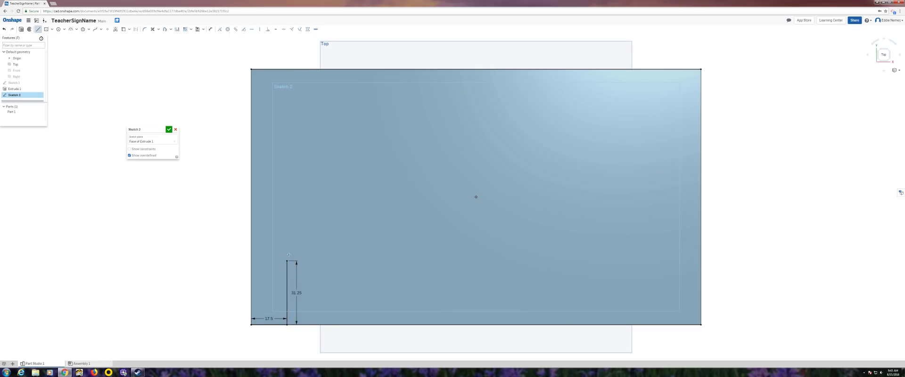
click(59, 30)
click(64, 29)
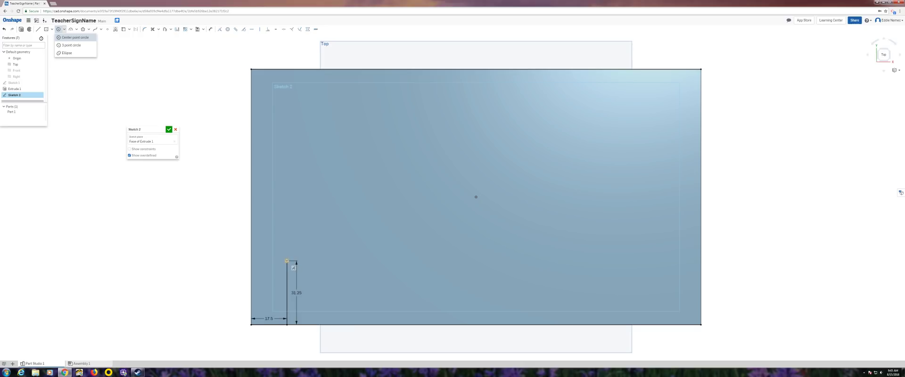
- Draw a Ø5 centre-point circle at the top of the 31.25 vertical line
click(286, 260)
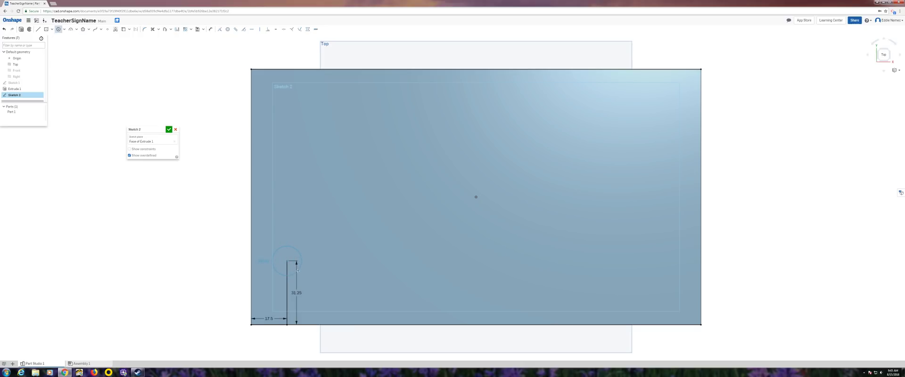
text(5)
key(Return)
- Draw a short horizontal line starting from the plate's left-edge midpoint
click(38, 29)
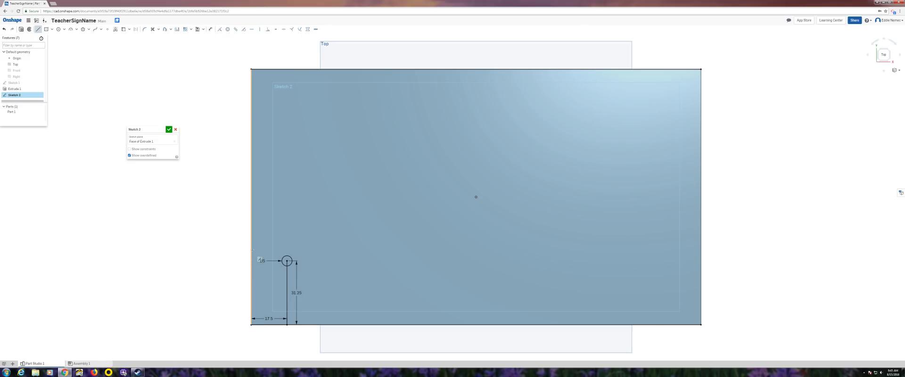
click(251, 198)
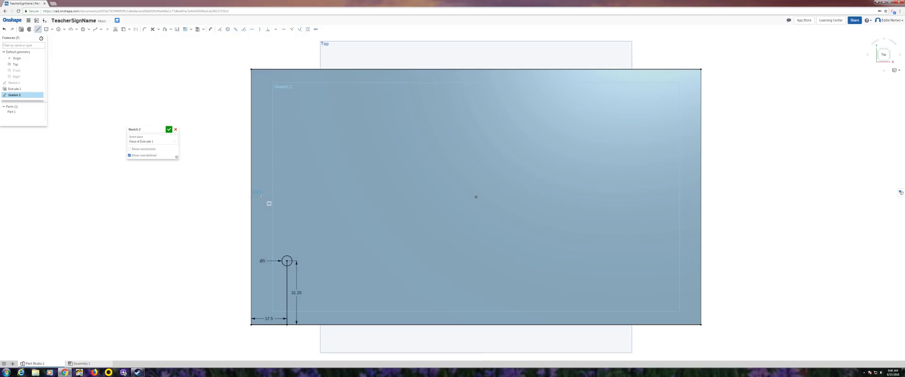
click(262, 196)
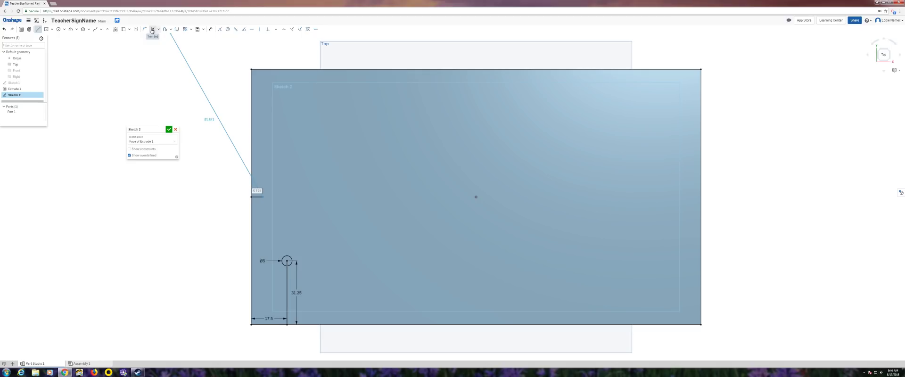
- Mirror the Ø5 circle across the short mid-height line to create the second hole circle
click(178, 30)
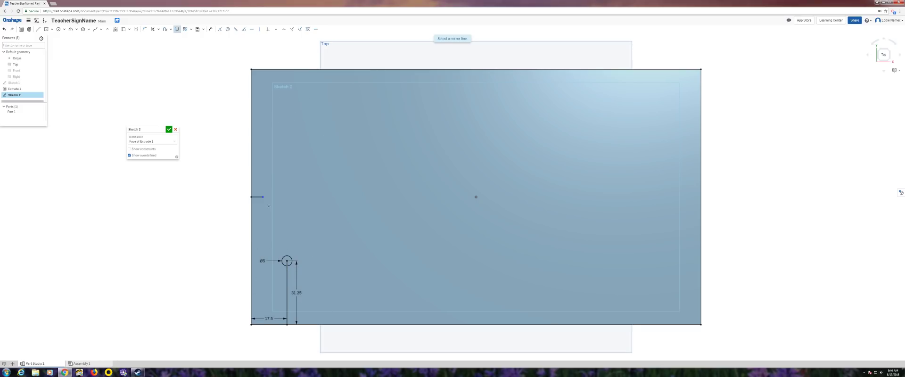
click(257, 197)
click(290, 258)
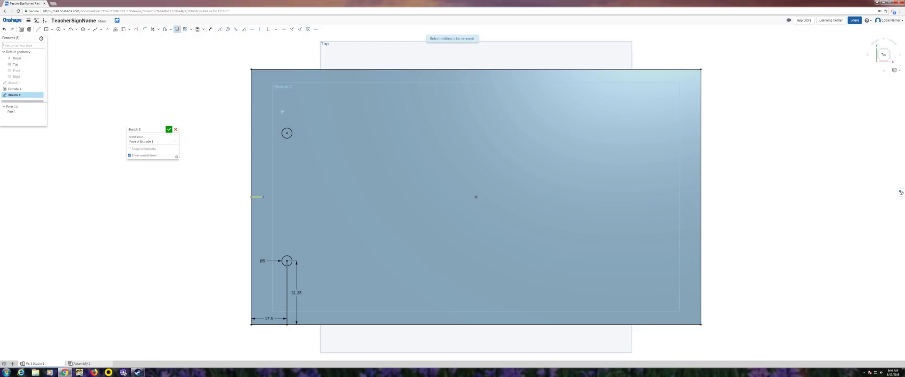
- Cut both Ø5 circles through the plate with Extrude 2 (Remove), then view from Top
click(21, 29)
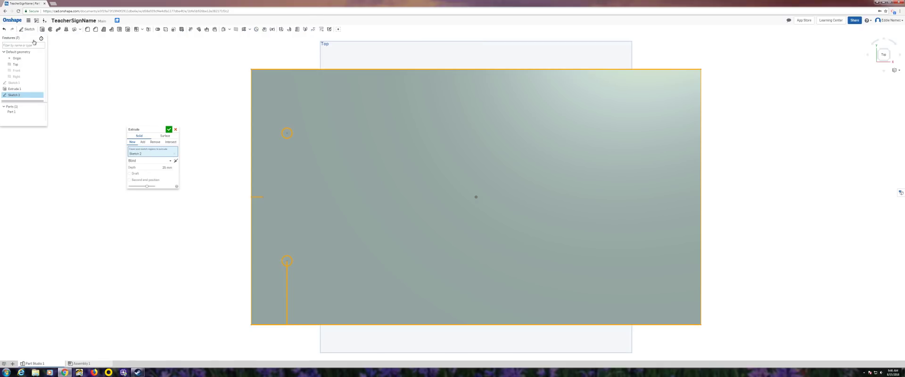
right_drag(157, 102, 167, 102)
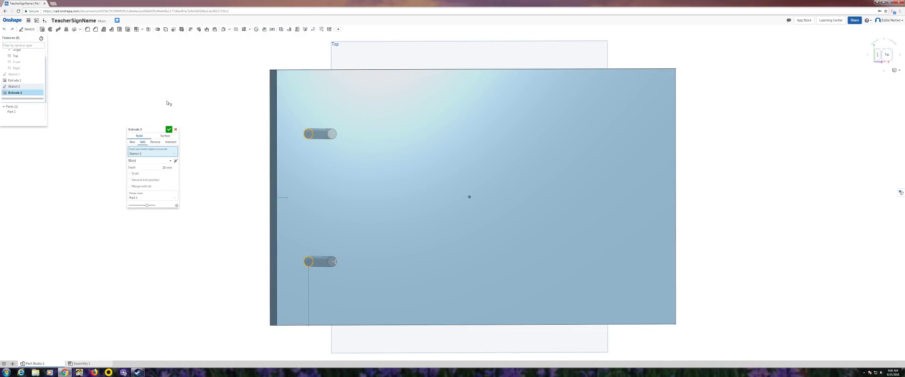
click(155, 142)
mouse_move(208, 154)
right_down()
mouse_move(218, 153)
mouse_move(209, 152)
right_up()
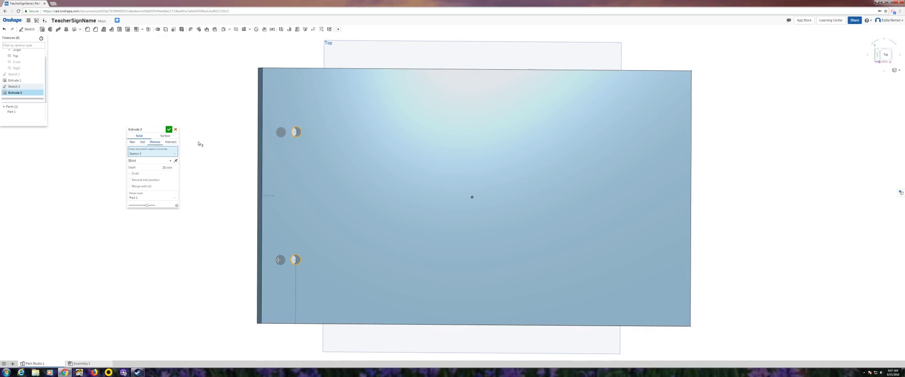
click(168, 130)
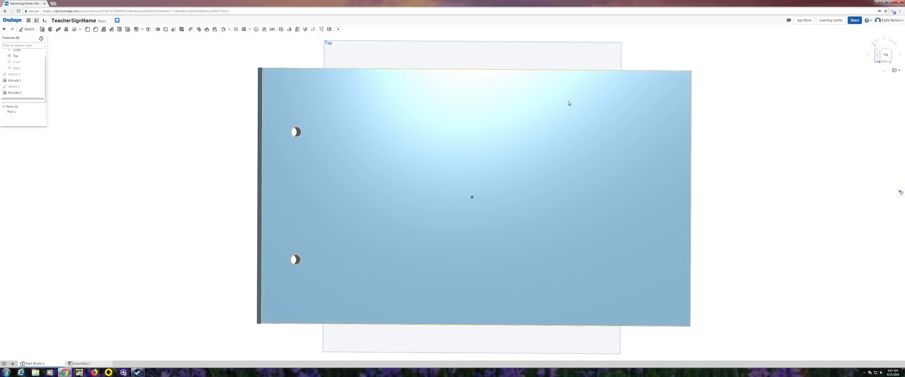
click(885, 55)
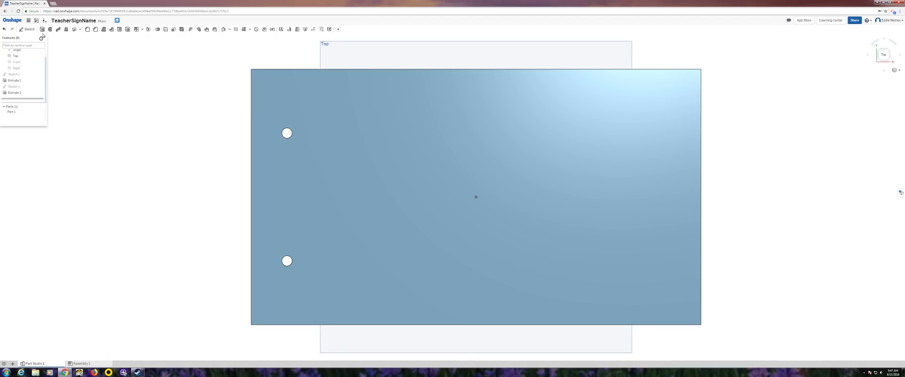
- Start Sketch 3 on the plate's top face and project its outline and holes
click(29, 29)
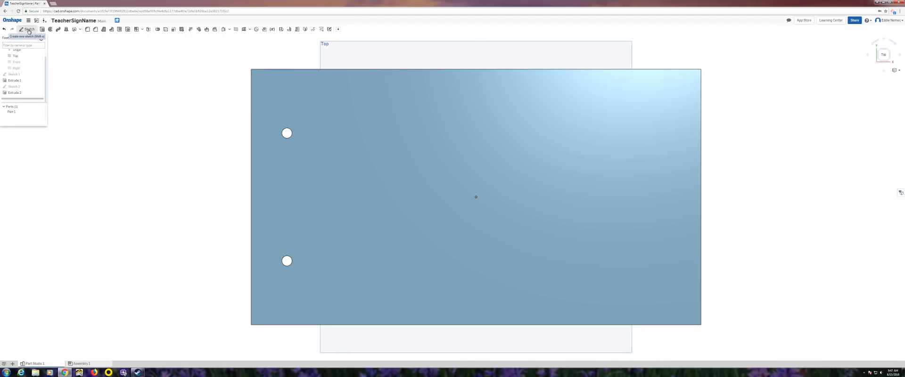
click(371, 143)
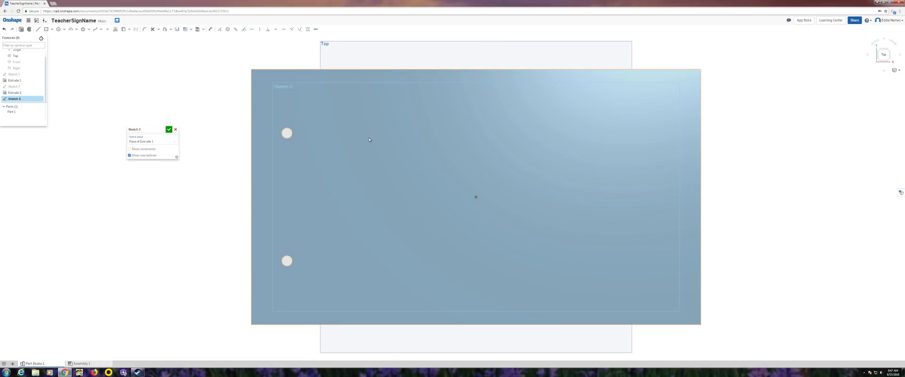
click(122, 30)
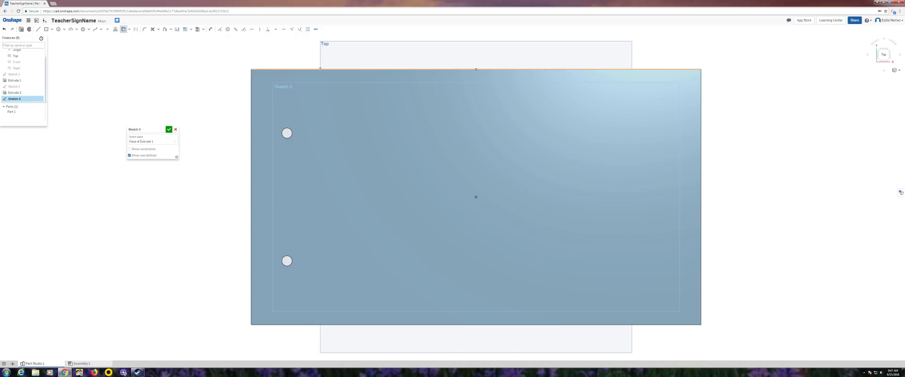
click(389, 230)
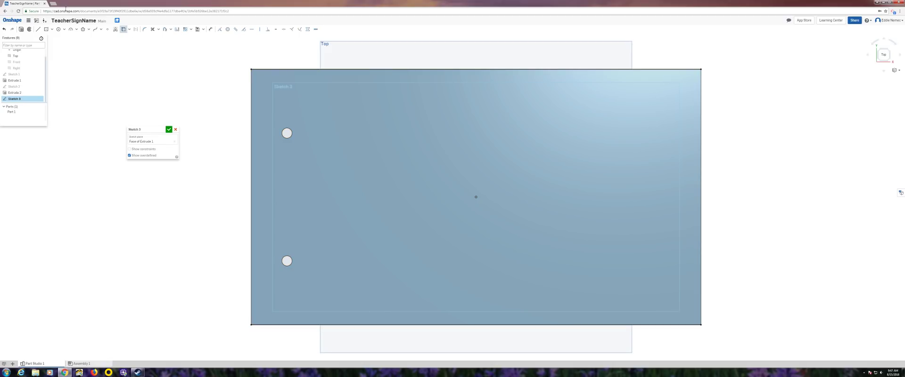
- Draw a 35 mm line along the top edge and a full-height vertical line there
click(38, 30)
click(251, 69)
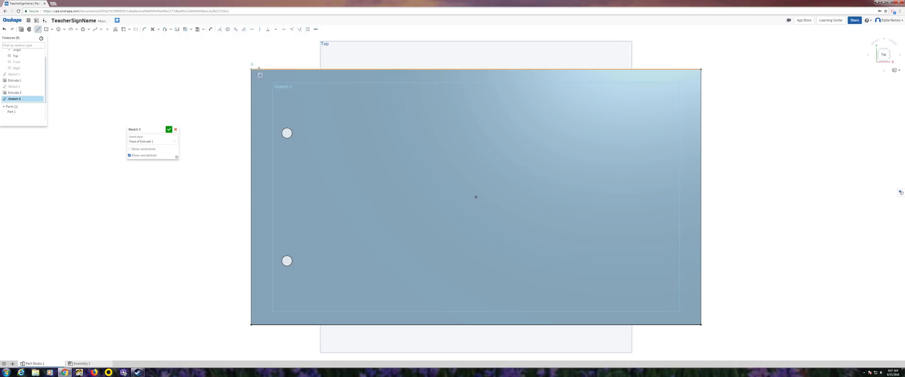
click(294, 71)
text(35)
key(Return)
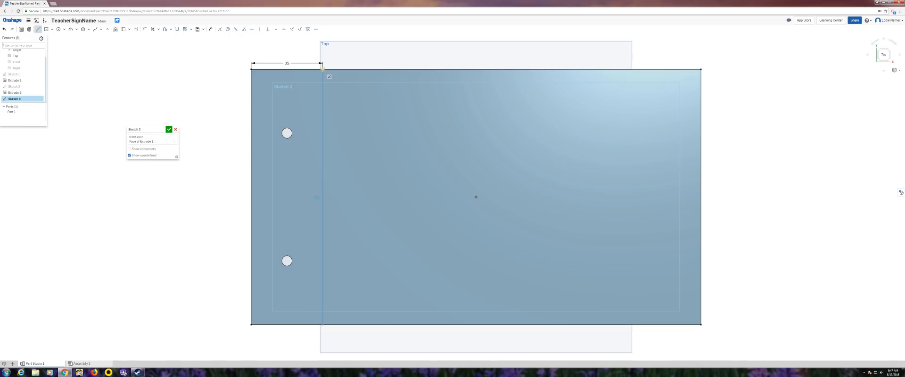
click(322, 69)
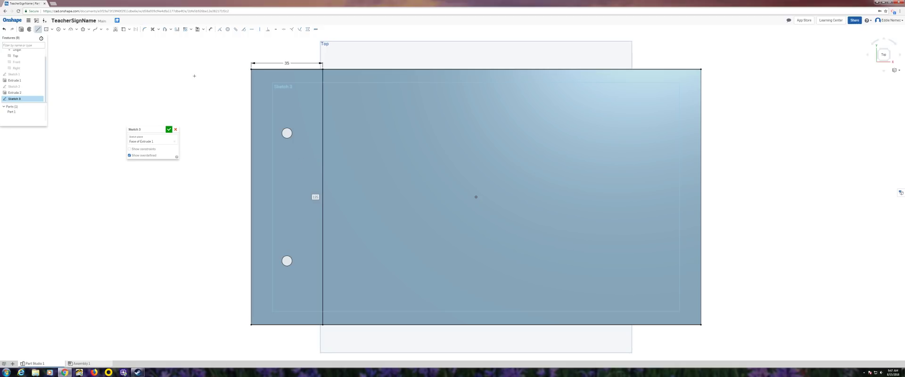
- Add sketch text 'Nemec' in a box drawn on the plate
click(115, 30)
drag(416, 163, 677, 294)
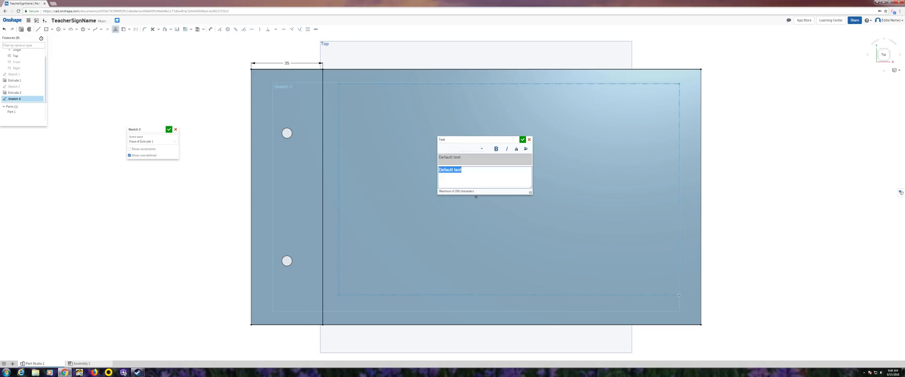
text(Nemec)
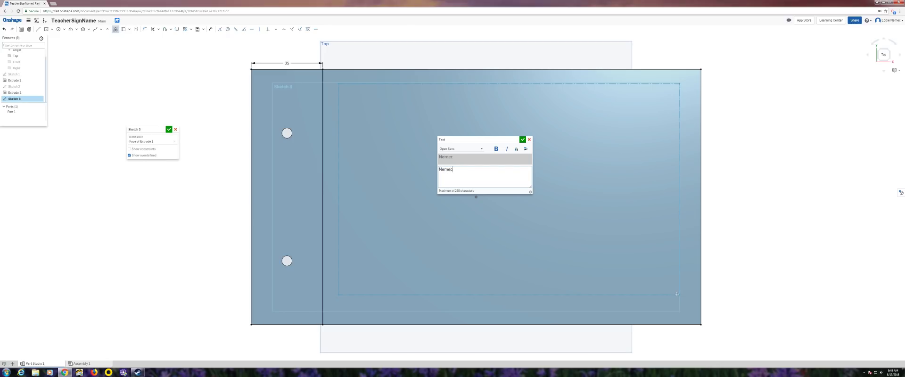
click(522, 140)
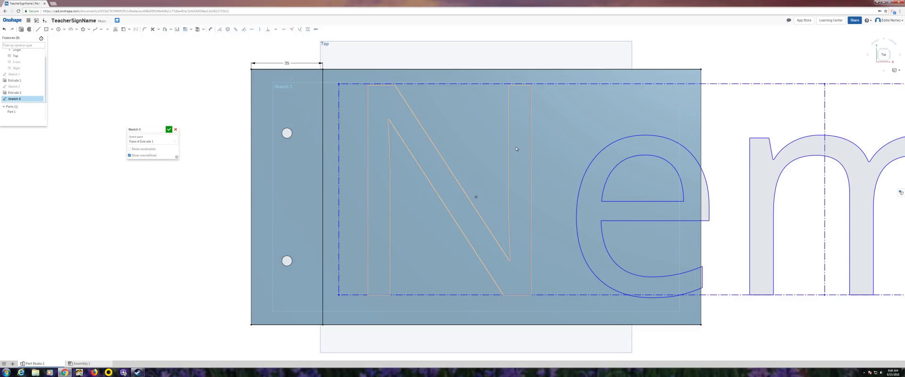
scroll(516, 149, up, 4)
scroll(517, 150, down, 5)
scroll(517, 150, down, 6)
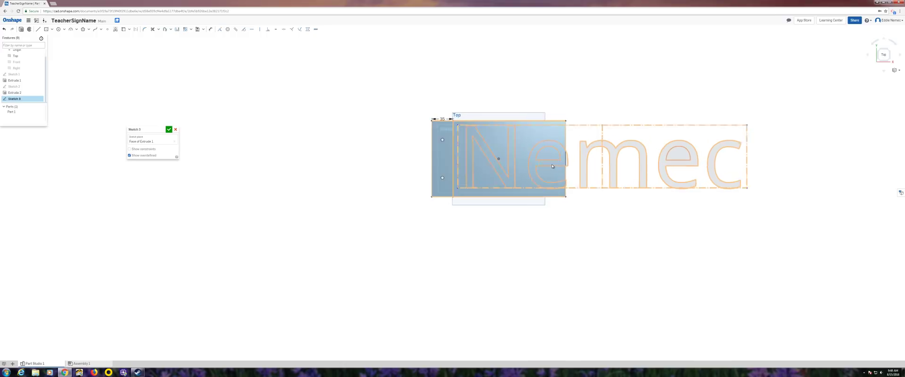
scroll(552, 165, up, 5)
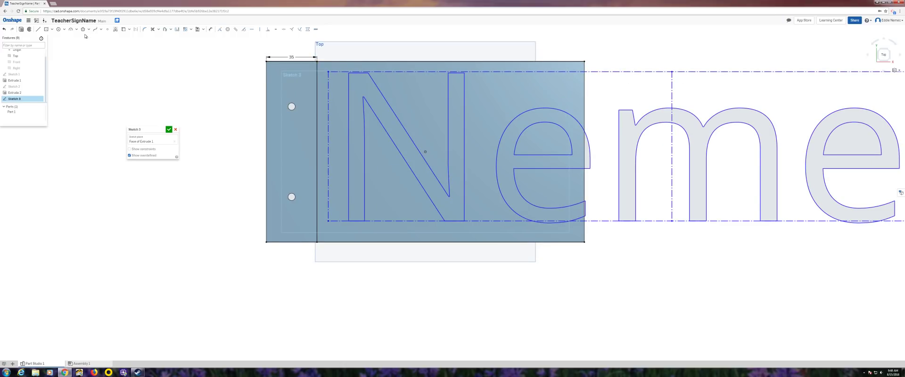
- Dimension the text box width to 180 mm
click(211, 30)
click(402, 71)
click(404, 52)
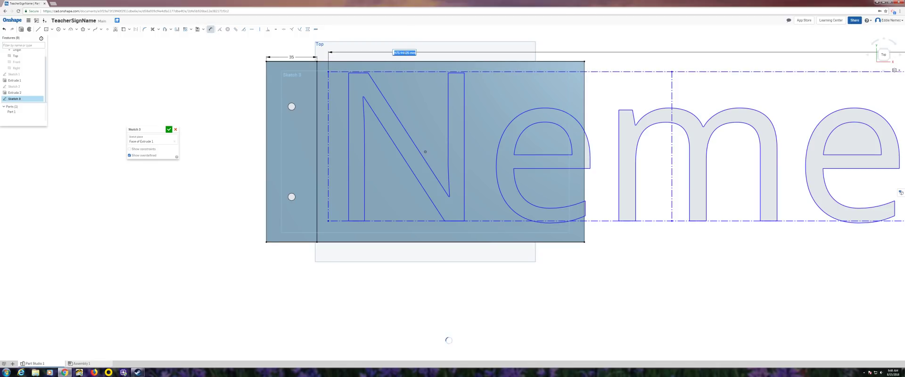
text(180)
key(Return)
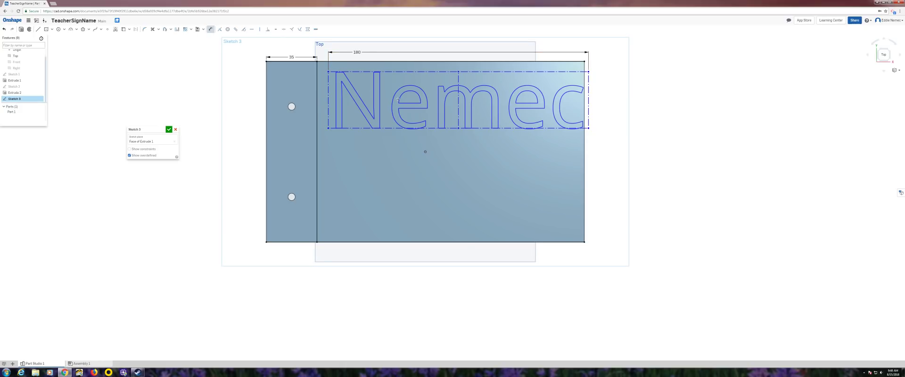
double_click(357, 53)
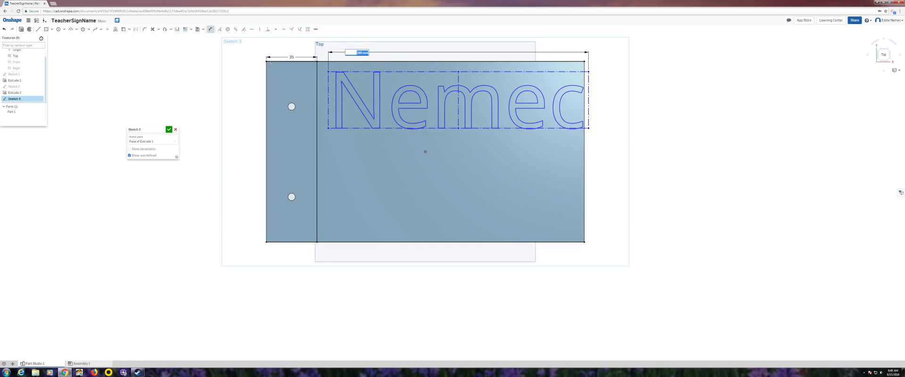
- Place a point on the text box's left edge and drag the text into position at the 35 line
click(108, 30)
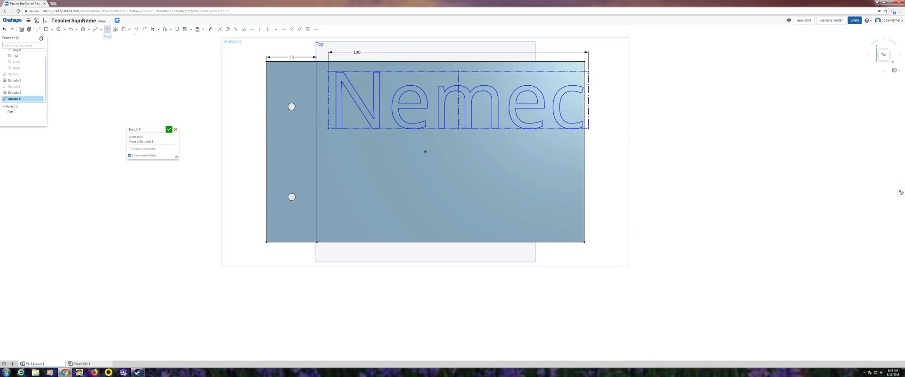
click(328, 100)
right_click(333, 103)
key(Escape)
mouse_move(328, 101)
mouse_down()
mouse_move(325, 138)
mouse_move(311, 90)
mouse_move(337, 128)
mouse_move(332, 153)
mouse_up()
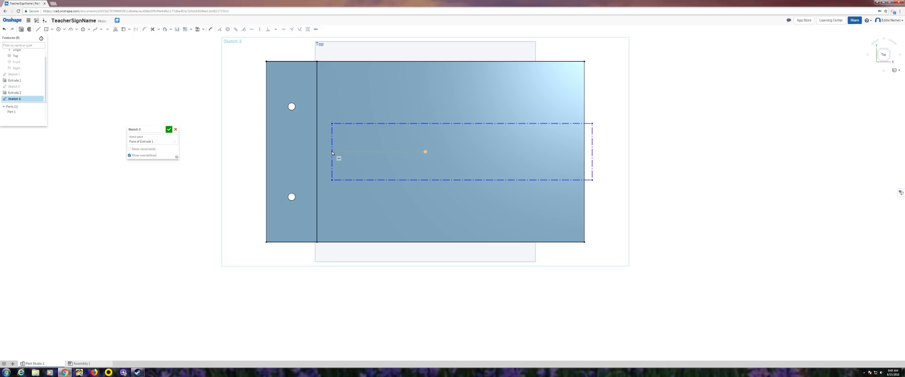
drag(332, 153, 321, 152)
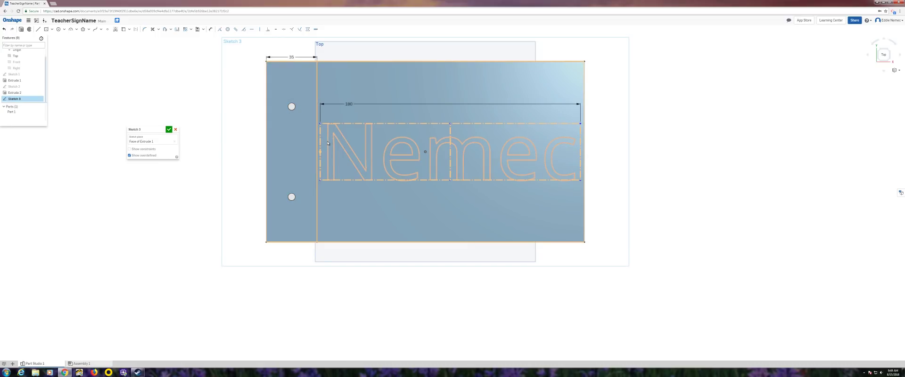
- Engrave the Nemec text 2 mm deep with a Remove extrude (Extrude 3)
click(21, 30)
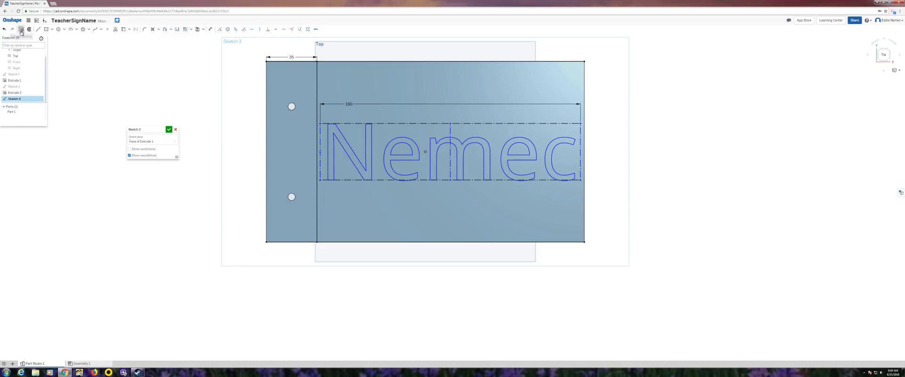
click(157, 142)
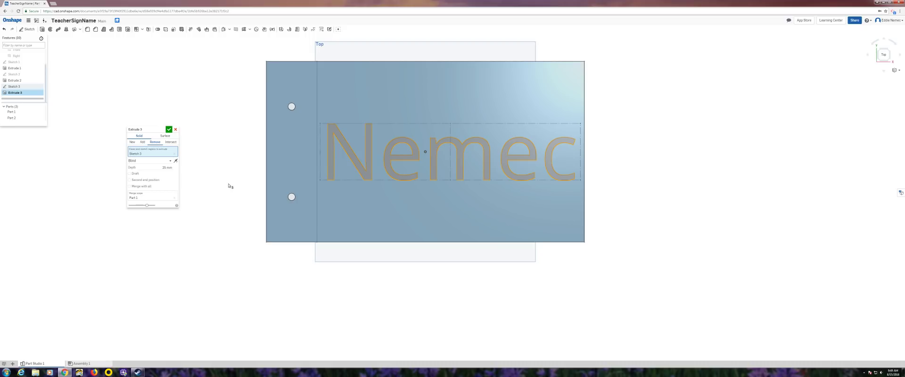
mouse_move(232, 186)
right_down()
mouse_move(258, 183)
mouse_move(242, 184)
right_up()
click(168, 168)
text(2)
key(Return)
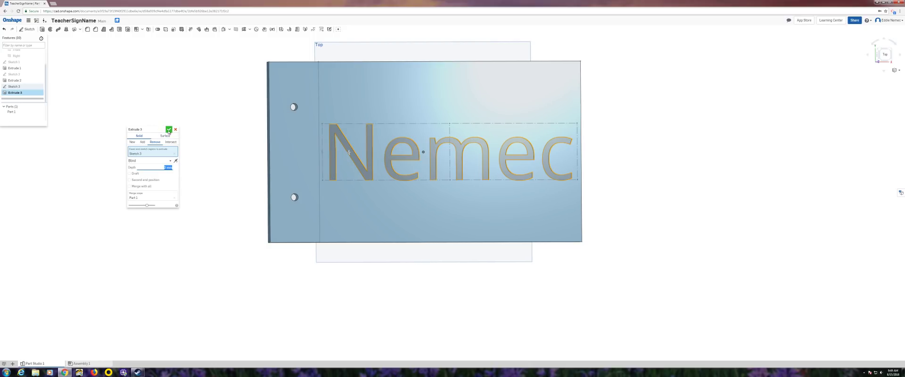
click(168, 129)
right_click(201, 153)
click(868, 56)
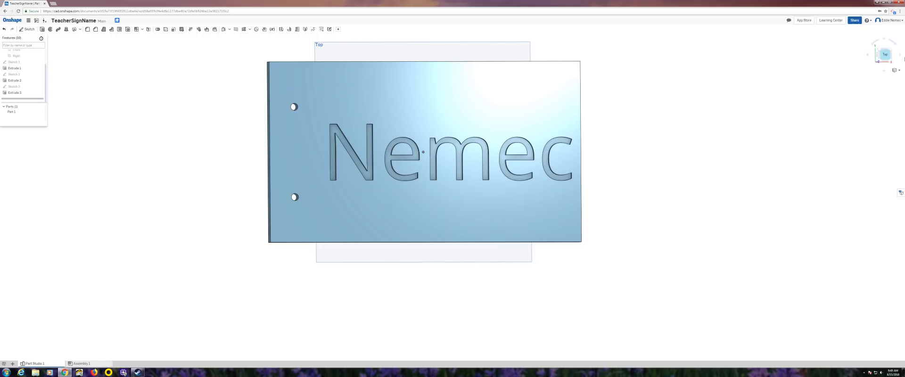
- Start Sketch 4 on the plate's back face and project the face outline
click(868, 56)
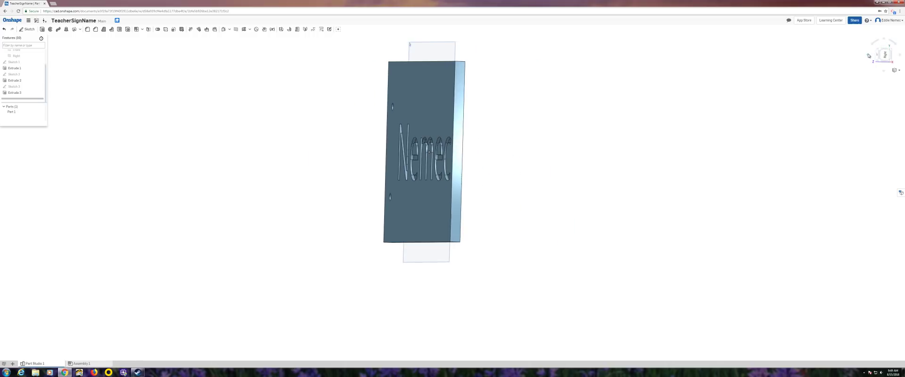
click(869, 56)
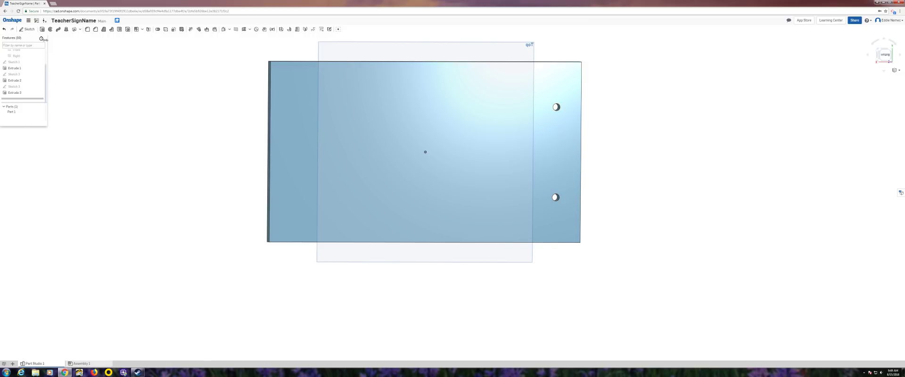
click(28, 30)
click(382, 101)
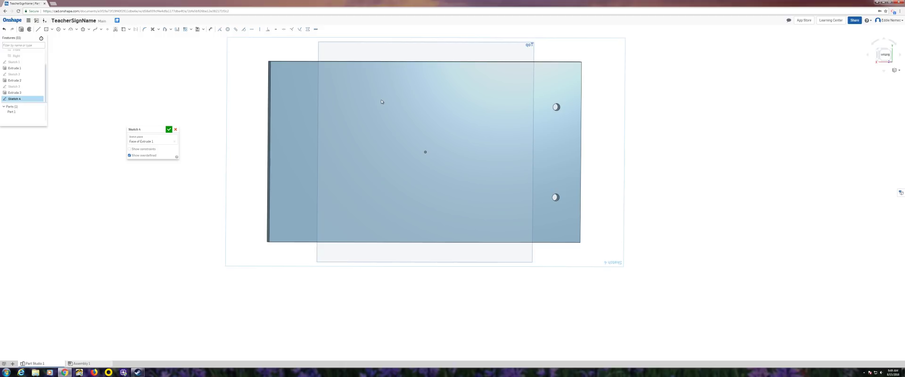
click(123, 29)
click(349, 61)
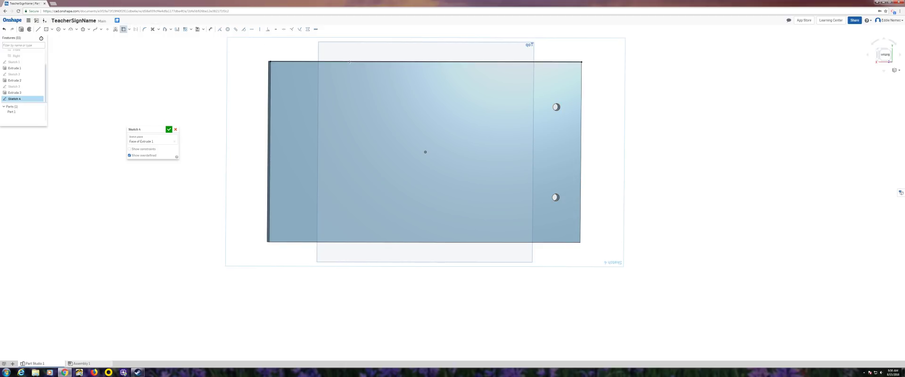
click(431, 242)
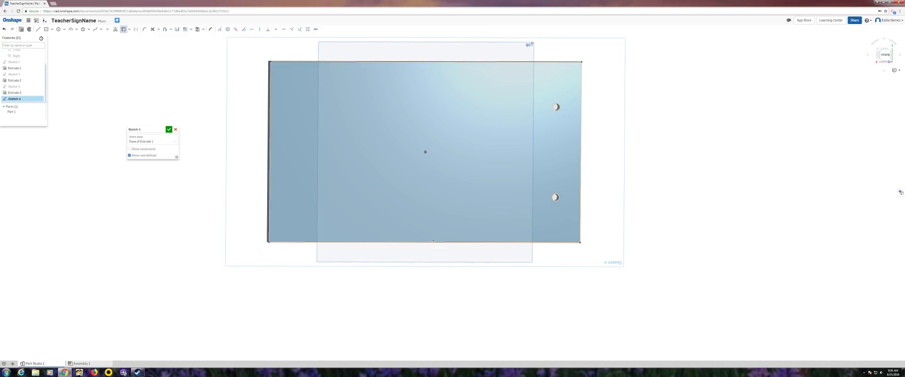
click(543, 166)
key(n)
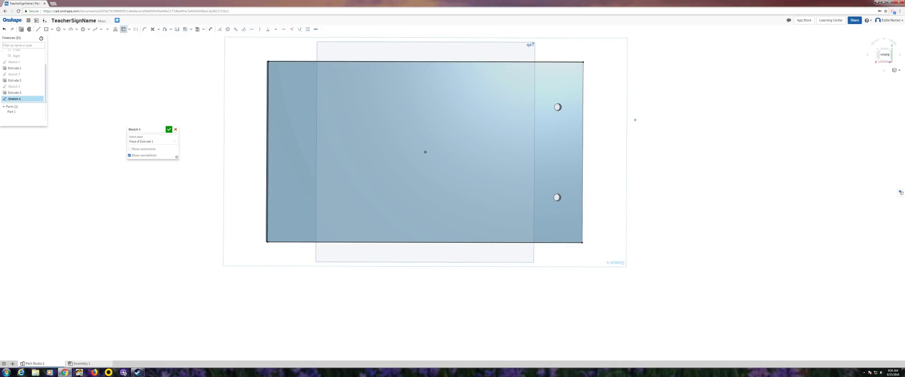
- Draw a 35 line from the top-right corner and a vertical line down to the bottom edge
click(38, 29)
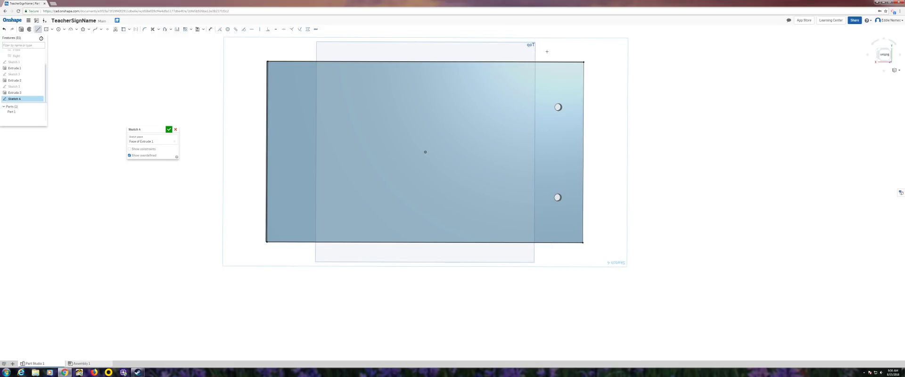
click(584, 62)
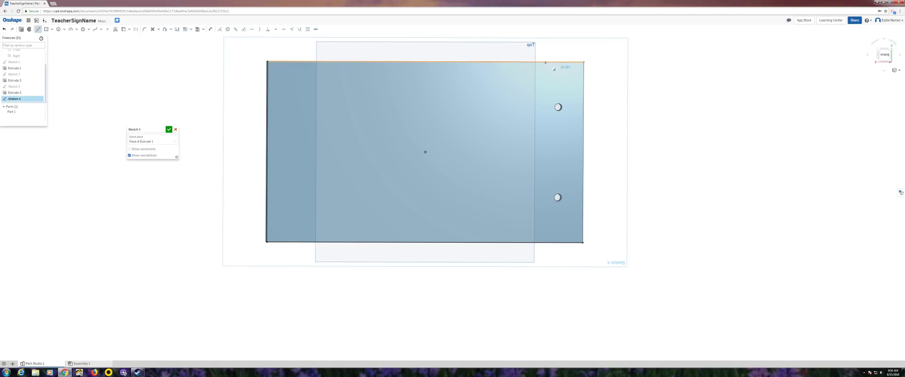
click(537, 62)
key(Return)
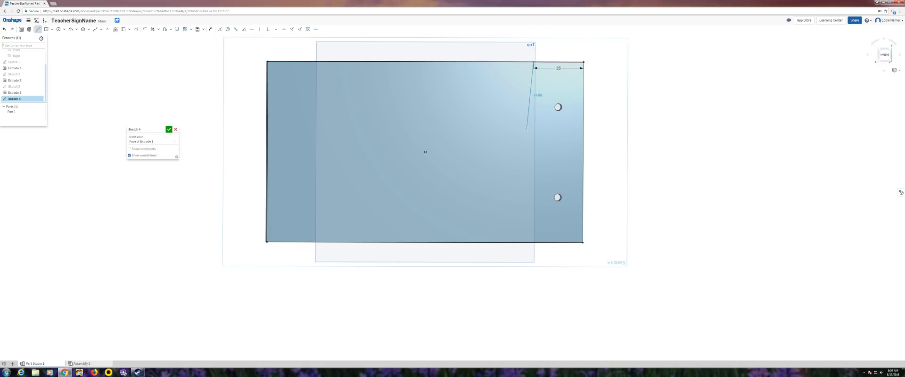
click(533, 242)
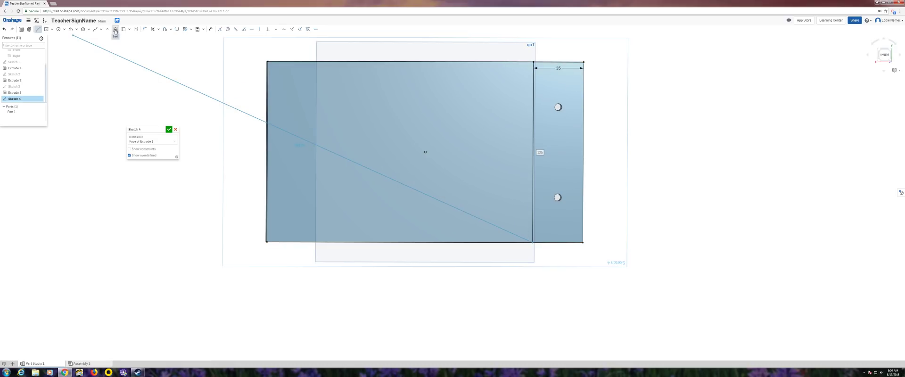
click(115, 29)
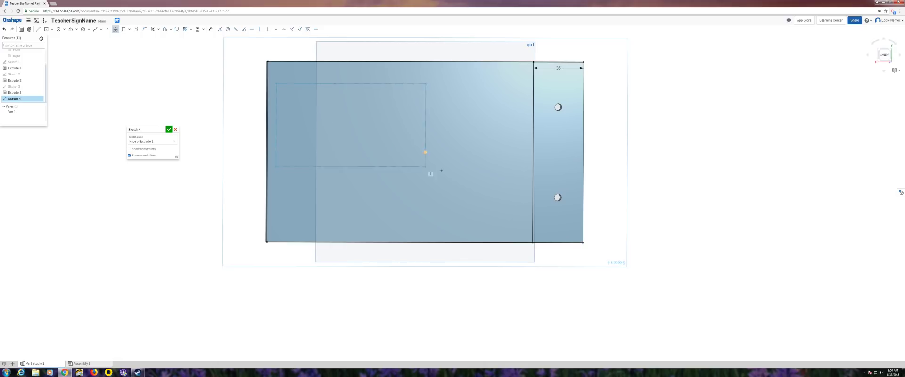
- Enter 'Nemec' as sketch text, flipped horizontally and vertically
click(523, 205)
text(Nemec)
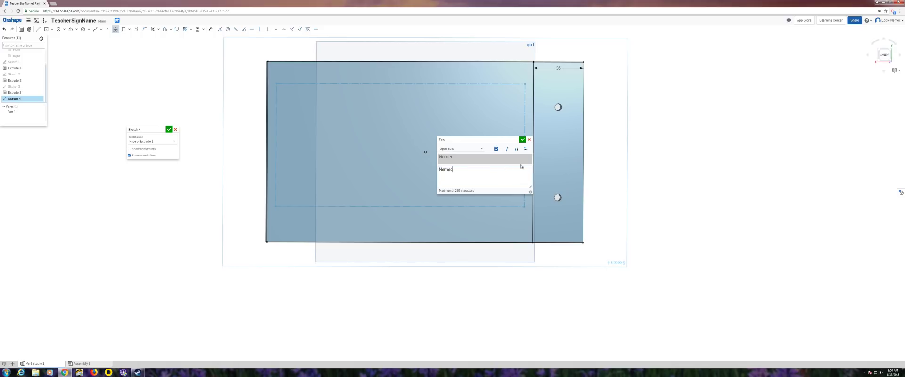
click(516, 149)
click(526, 149)
click(522, 140)
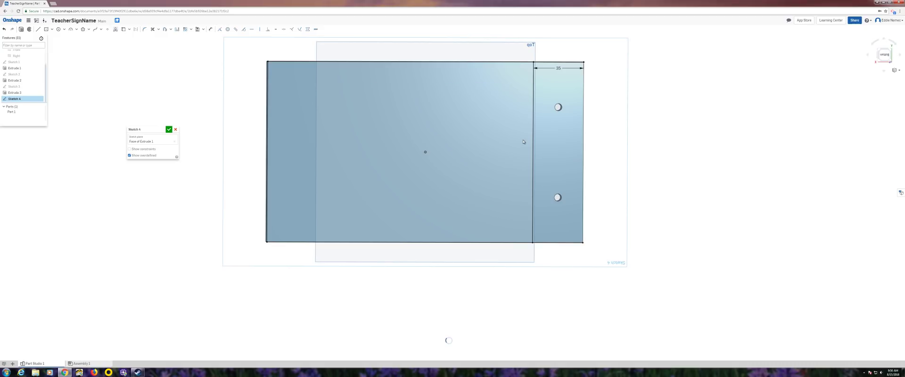
- Dimension the text box width to 180
click(211, 29)
click(294, 84)
click(295, 73)
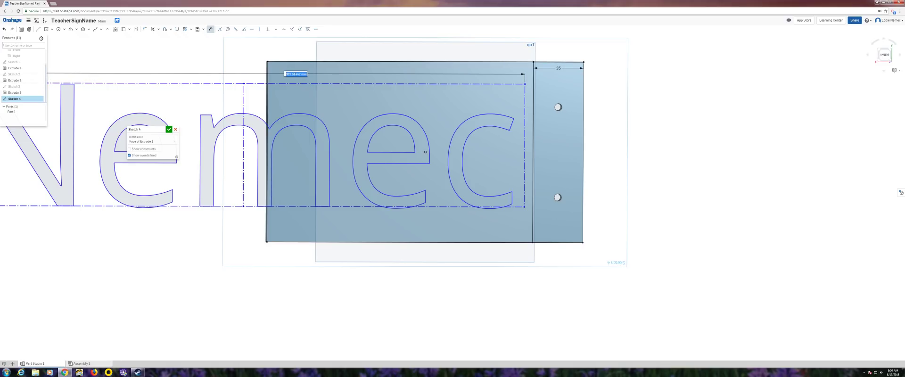
key(BackSpace)
text(180)
key(Return)
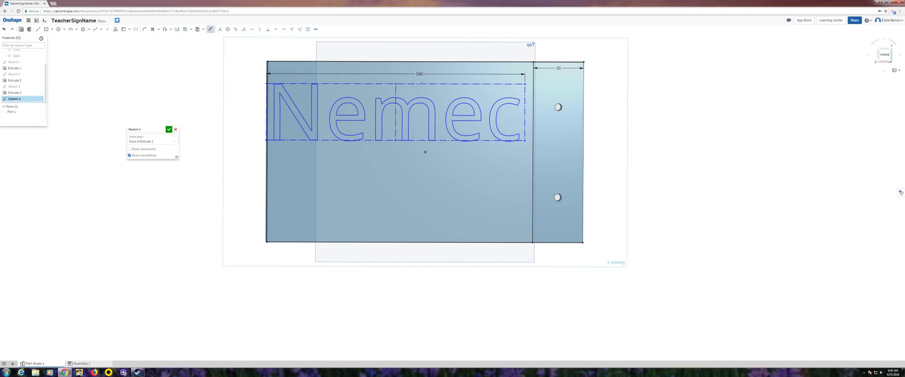
- Place a point at the text's right-edge midpoint and drag it level with the plate centre
click(107, 29)
click(525, 113)
right_click(523, 114)
click(528, 119)
mouse_move(526, 114)
mouse_down()
mouse_move(528, 154)
mouse_move(436, 151)
mouse_move(529, 153)
mouse_up()
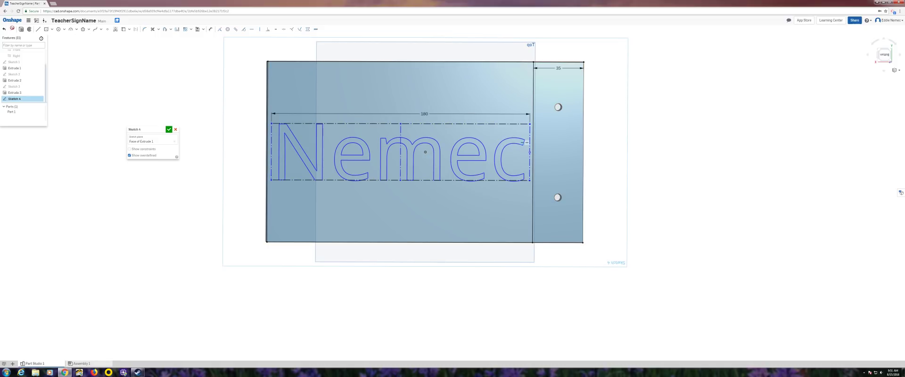
- Cut the back-face Nemec text 2 mm deep with Extrude 4 (Remove) and orbit to check
click(22, 29)
click(157, 144)
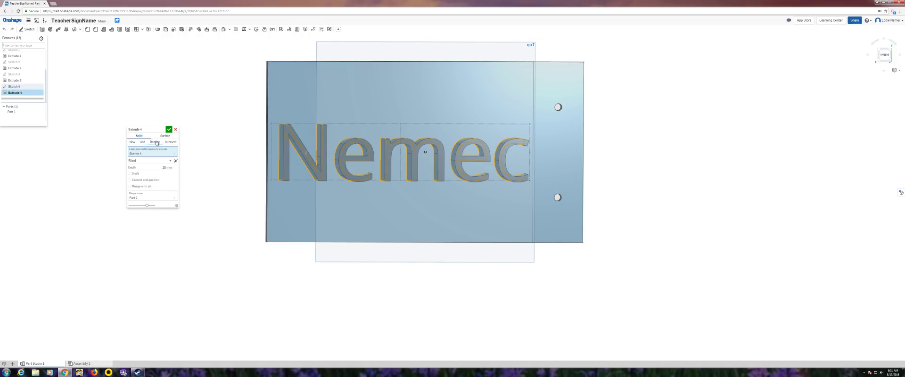
key(Return)
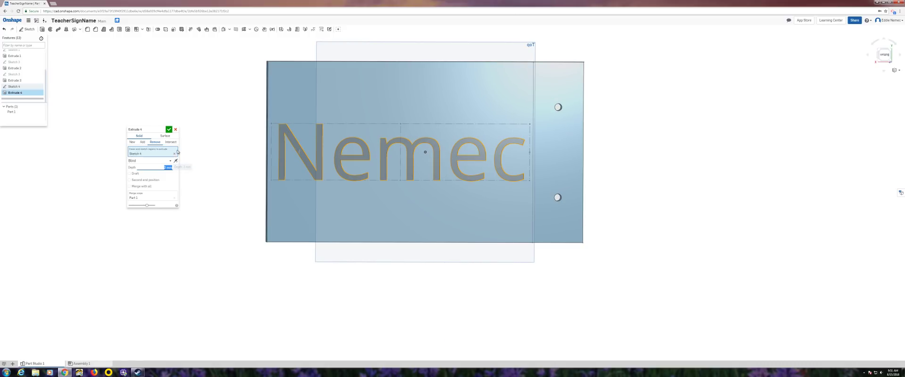
click(168, 129)
right_drag(220, 141, 532, 146)
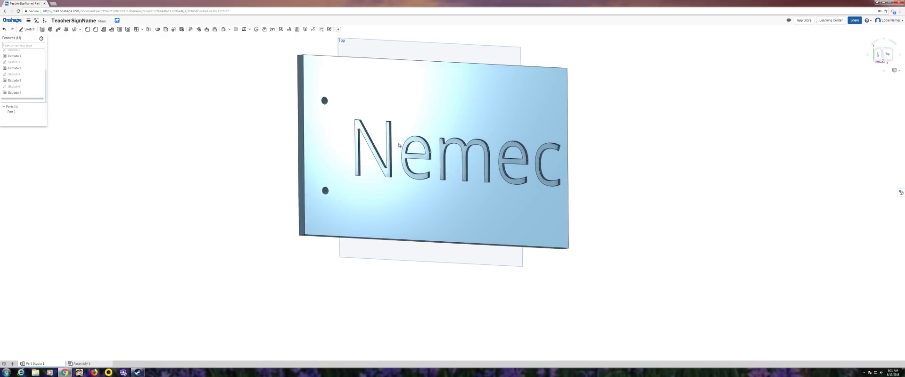
- Open TeacherSignName's Share dialog and add a contact from suggestions with Can edit access
click(854, 20)
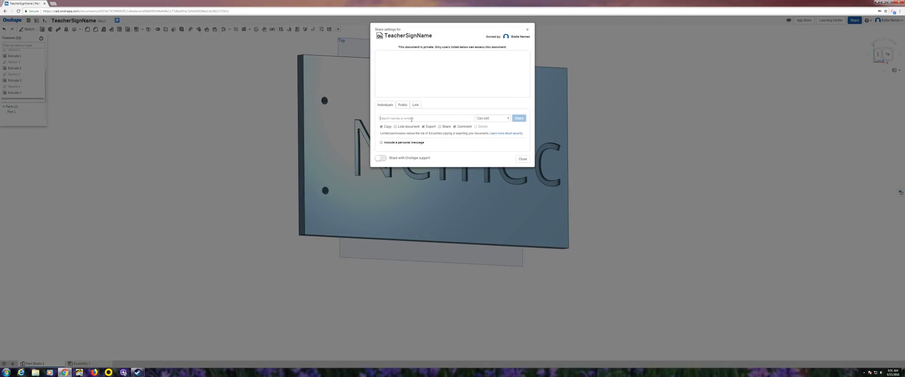
click(411, 119)
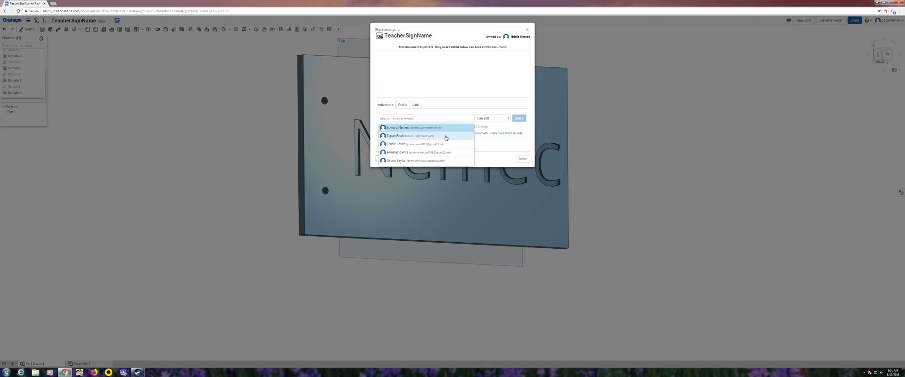
click(441, 128)
click(580, 103)
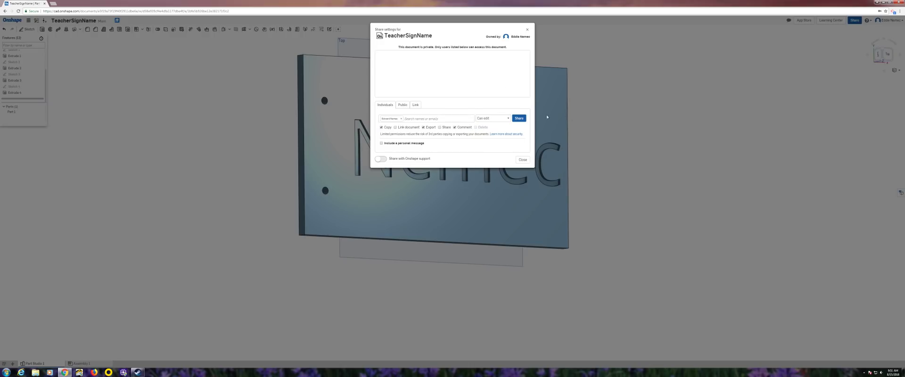